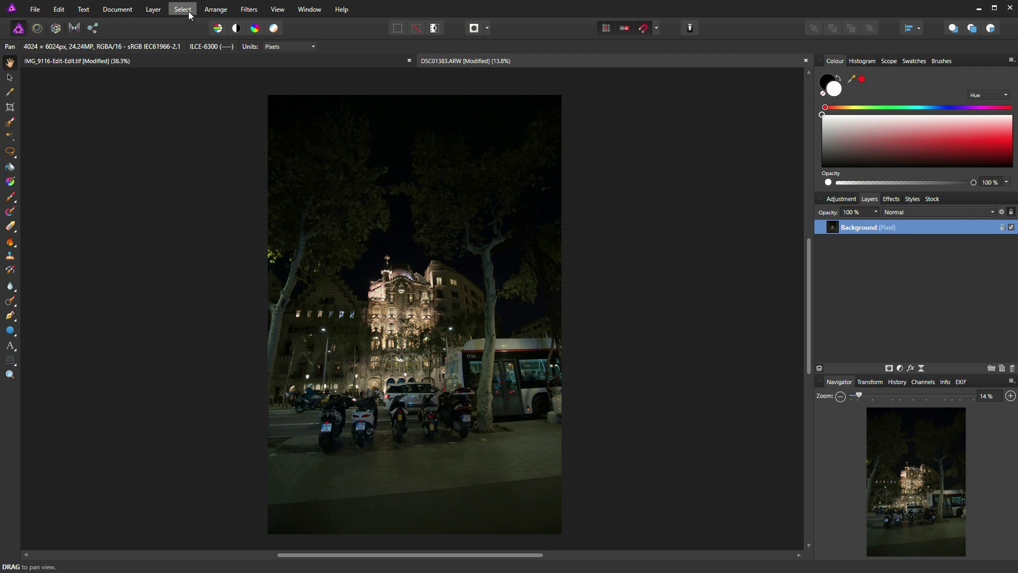
# Step: Preview a Maximum Blur at different radii and square or round shapes, then cancel it
pyautogui.click(248, 9)
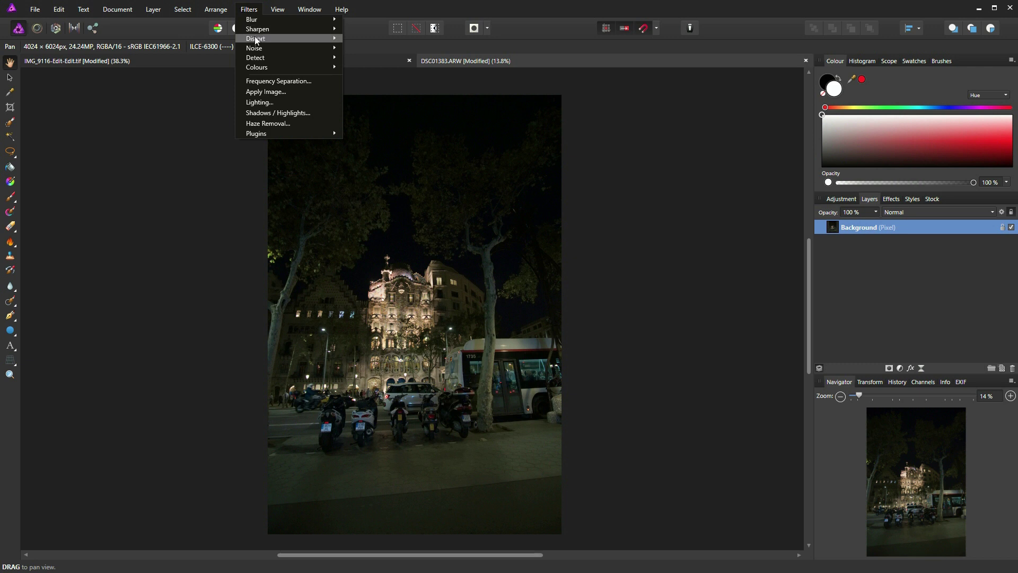
pyautogui.moveTo(287, 17)
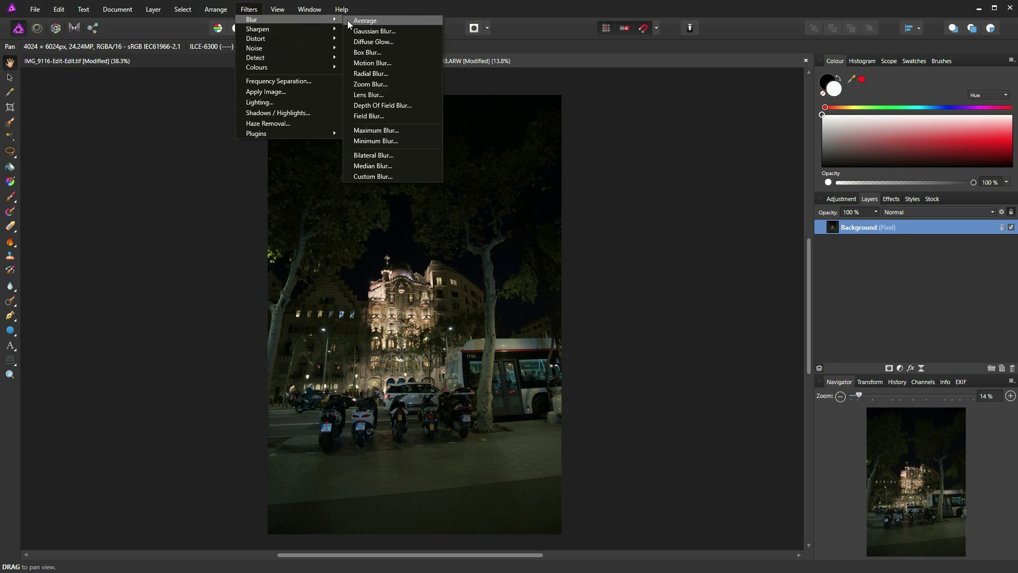
pyautogui.click(380, 128)
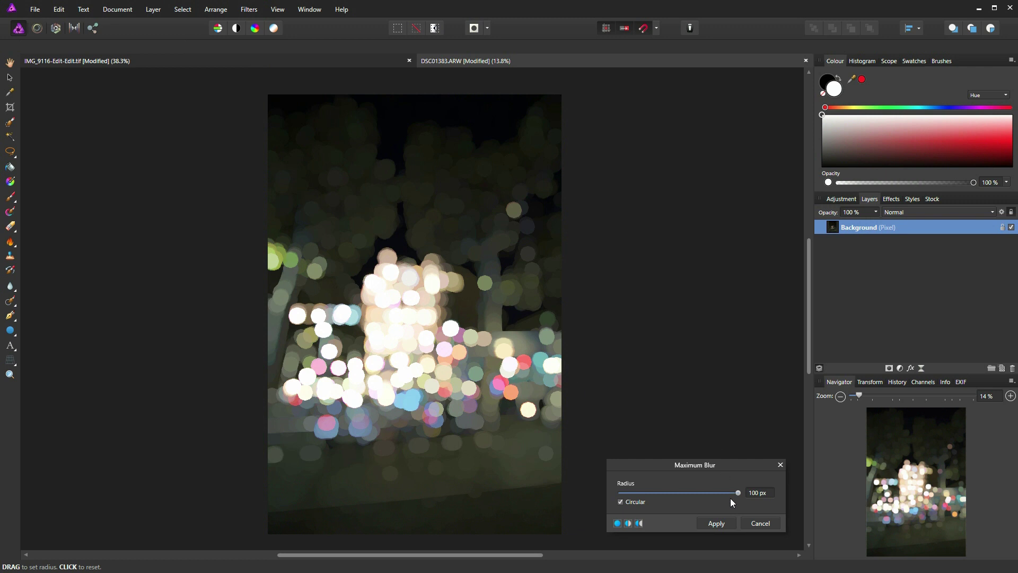
pyautogui.moveTo(736, 493)
pyautogui.mouseDown()
pyautogui.moveTo(638, 498)
pyautogui.moveTo(738, 494)
pyautogui.mouseUp()
pyautogui.click(621, 501)
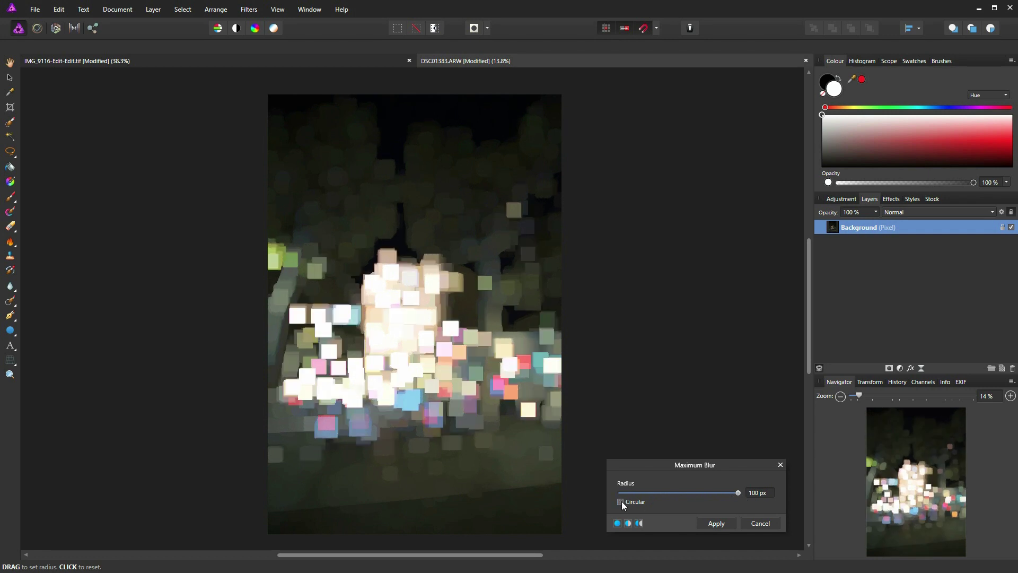
pyautogui.click(621, 501)
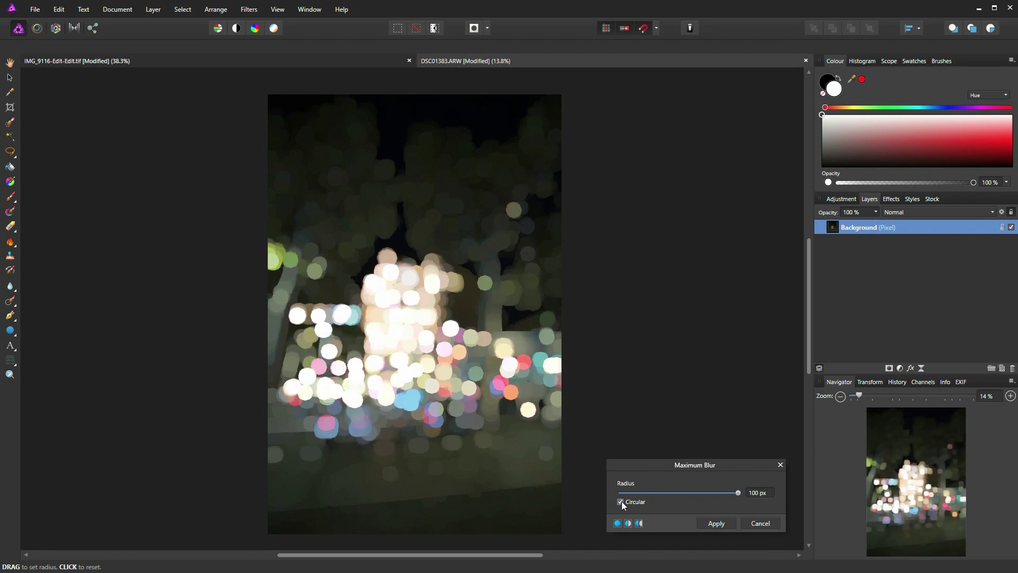
pyautogui.click(622, 501)
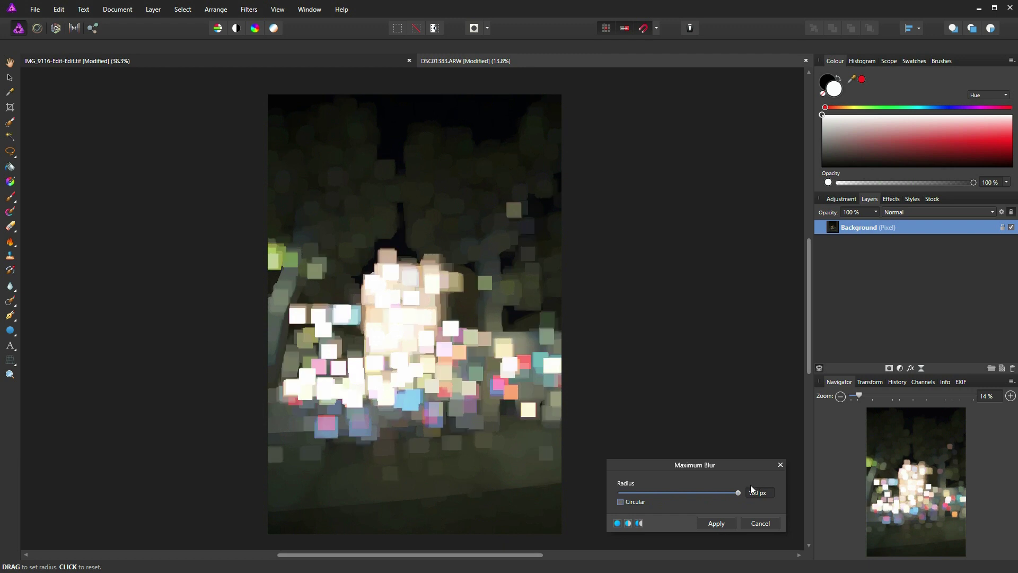
pyautogui.moveTo(740, 491); pyautogui.dragTo(717, 490)
pyautogui.click(620, 501)
pyautogui.moveTo(718, 491); pyautogui.dragTo(724, 492)
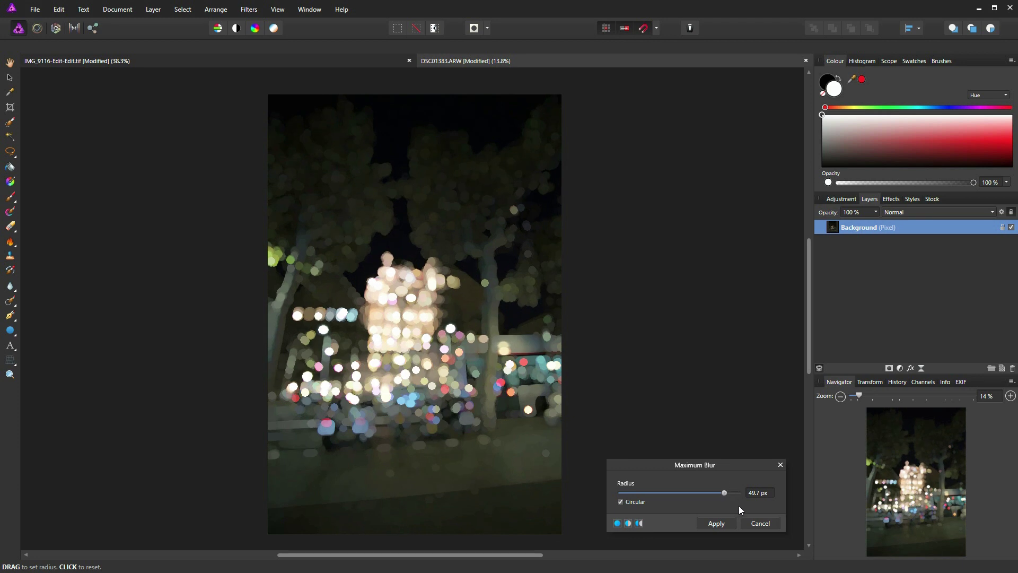
pyautogui.click(759, 523)
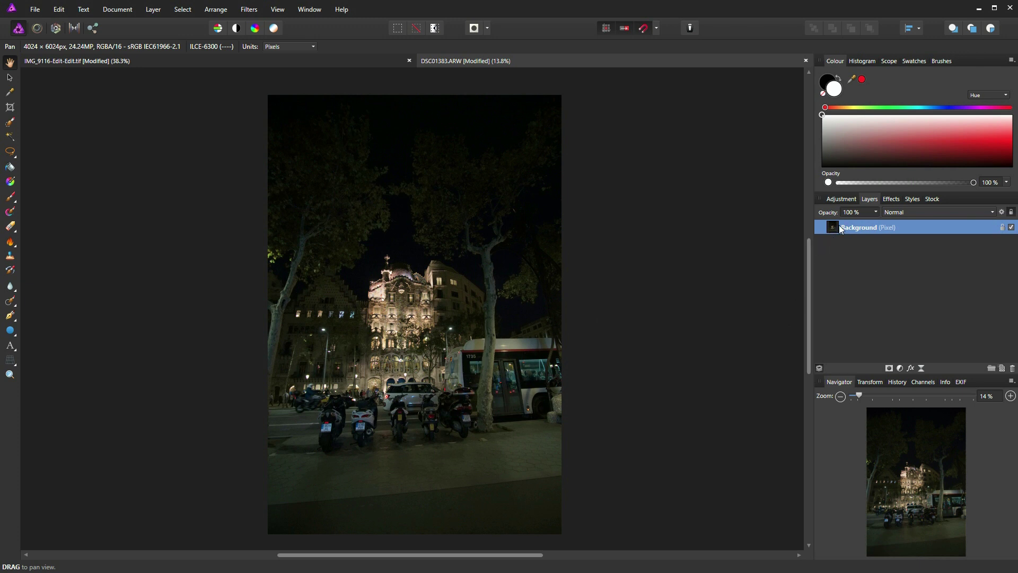
# Step: Add a Live Lens Blur layer with 100 px radius, 9 blades and 100% blade curvature
pyautogui.click(156, 12)
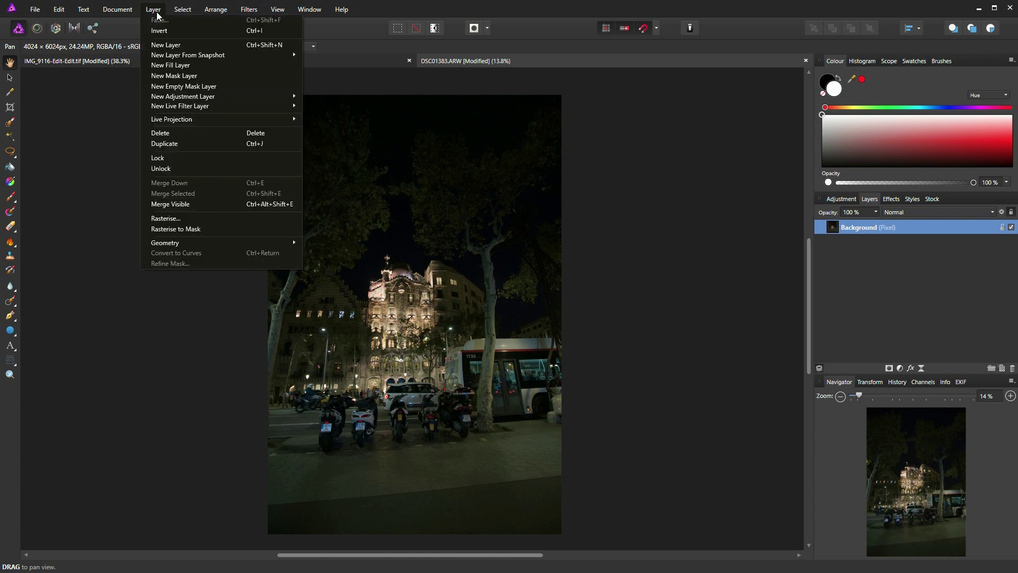
pyautogui.moveTo(192, 107)
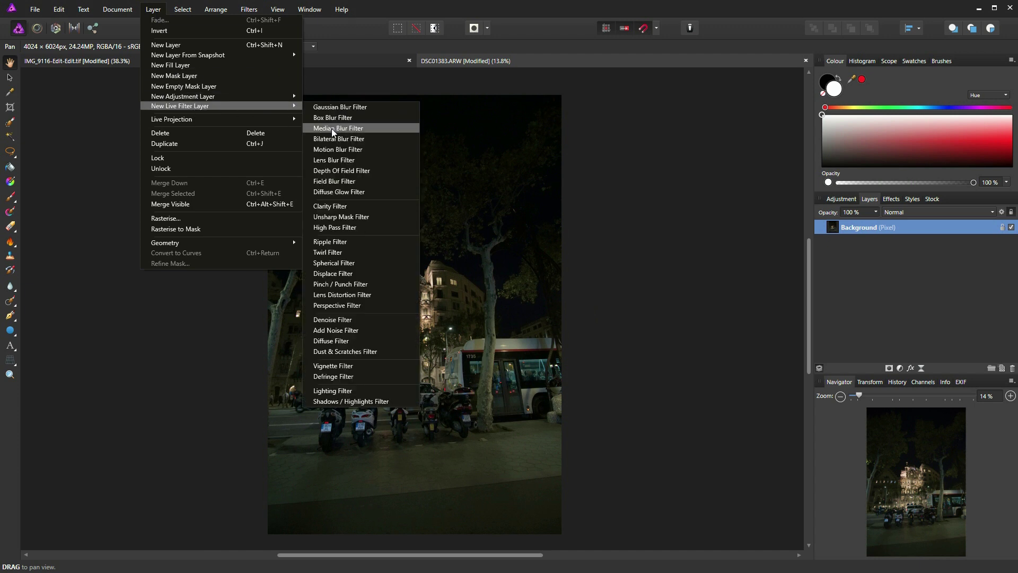
pyautogui.click(346, 161)
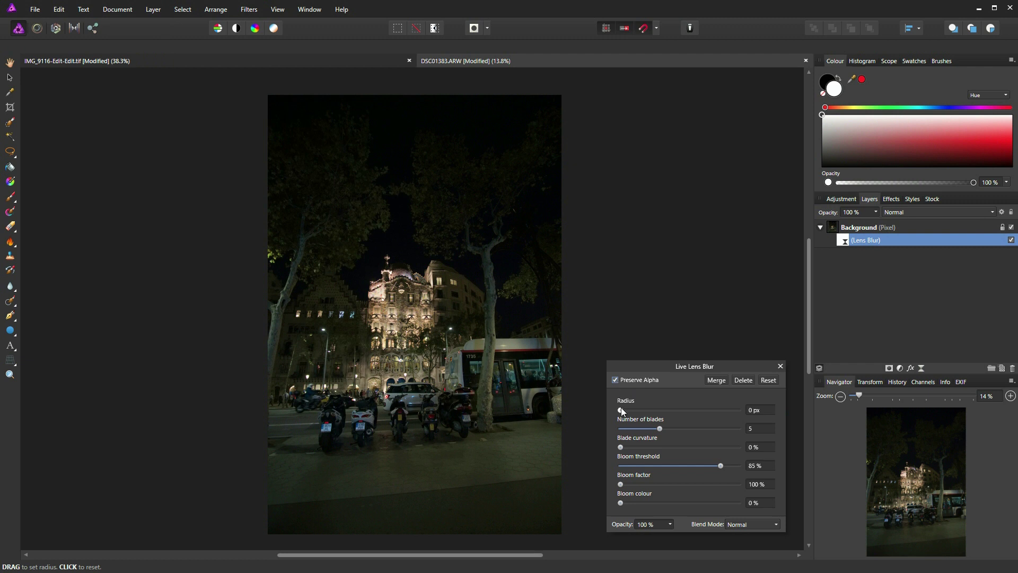
pyautogui.moveTo(621, 410); pyautogui.dragTo(733, 425)
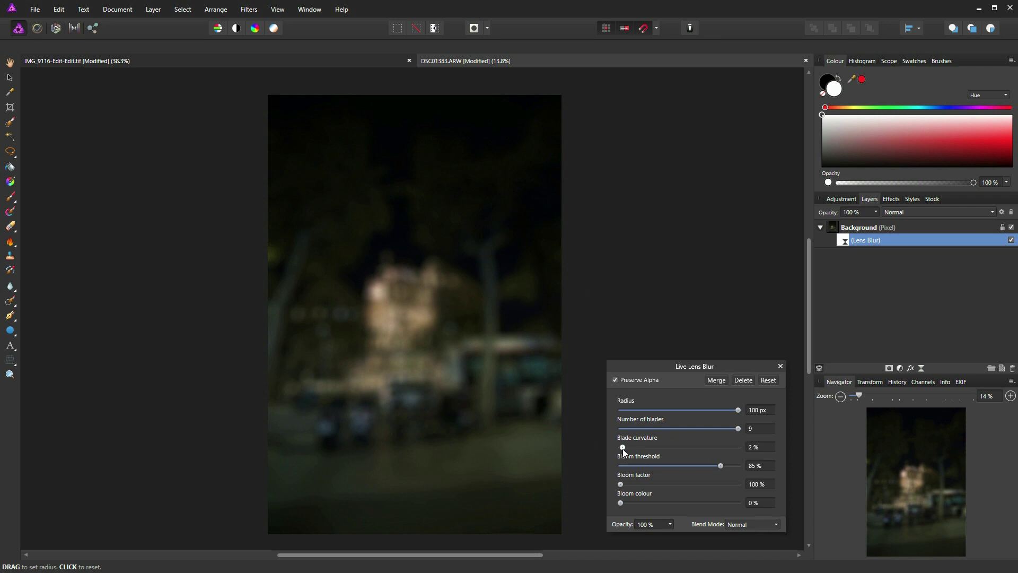
pyautogui.moveTo(623, 448); pyautogui.dragTo(683, 449)
# Step: Raise the lens blur bloom factor to 1000% and bloom colour to 100%, with bloom threshold about 97%
pyautogui.moveTo(620, 484); pyautogui.dragTo(748, 487)
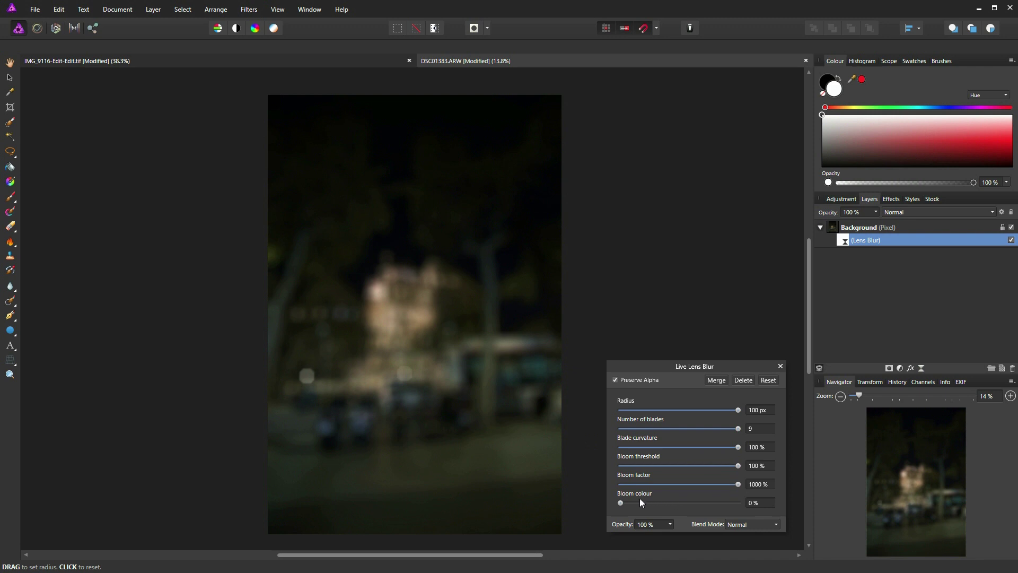
pyautogui.moveTo(620, 503); pyautogui.dragTo(752, 502)
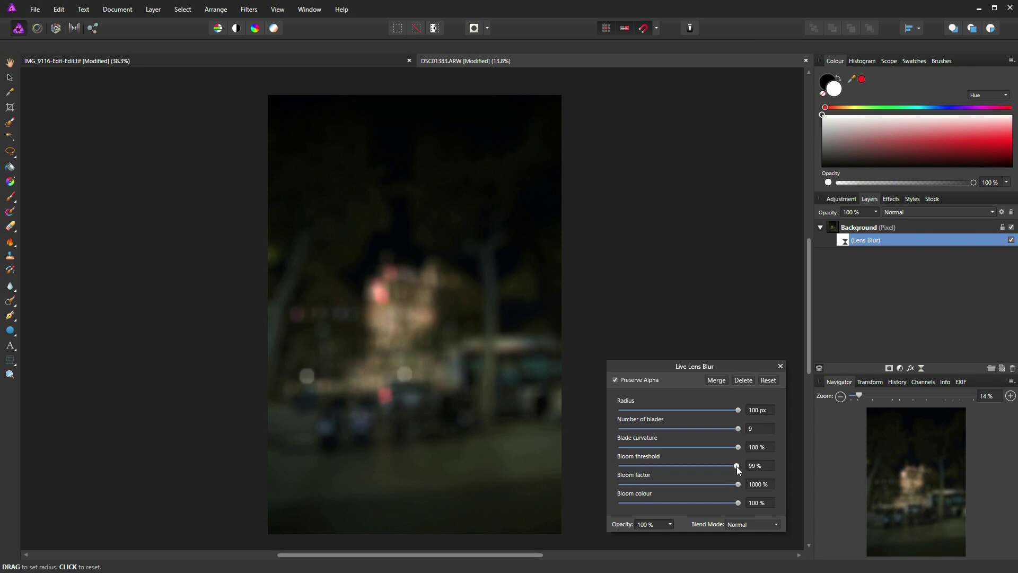
pyautogui.moveTo(736, 466); pyautogui.dragTo(736, 466)
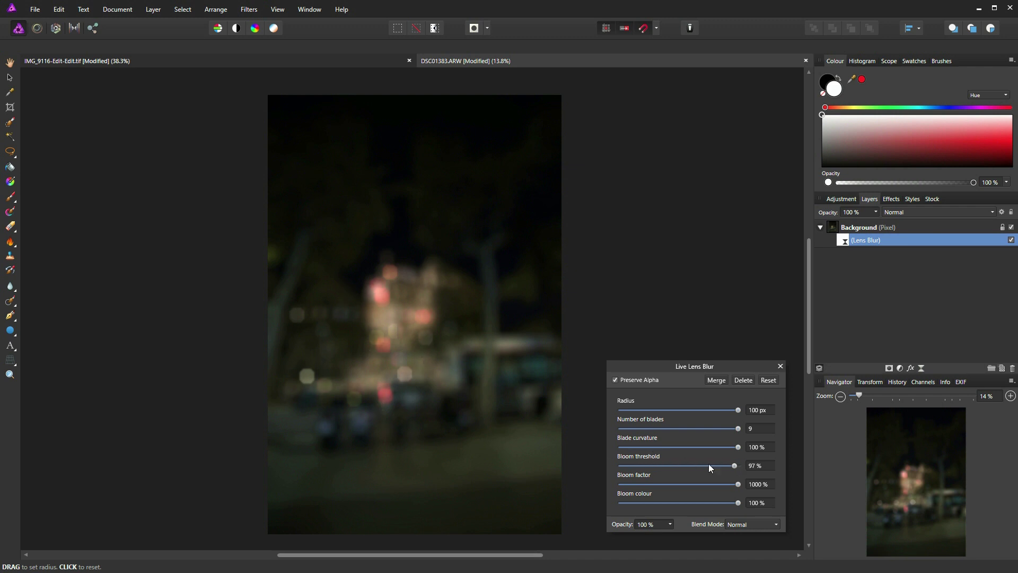
pyautogui.moveTo(735, 466)
pyautogui.mouseDown()
pyautogui.moveTo(720, 465)
pyautogui.moveTo(736, 465)
pyautogui.mouseUp()
# Step: Add a Levels adjustment nested below the Lens Blur in the Background layer
pyautogui.click(781, 366)
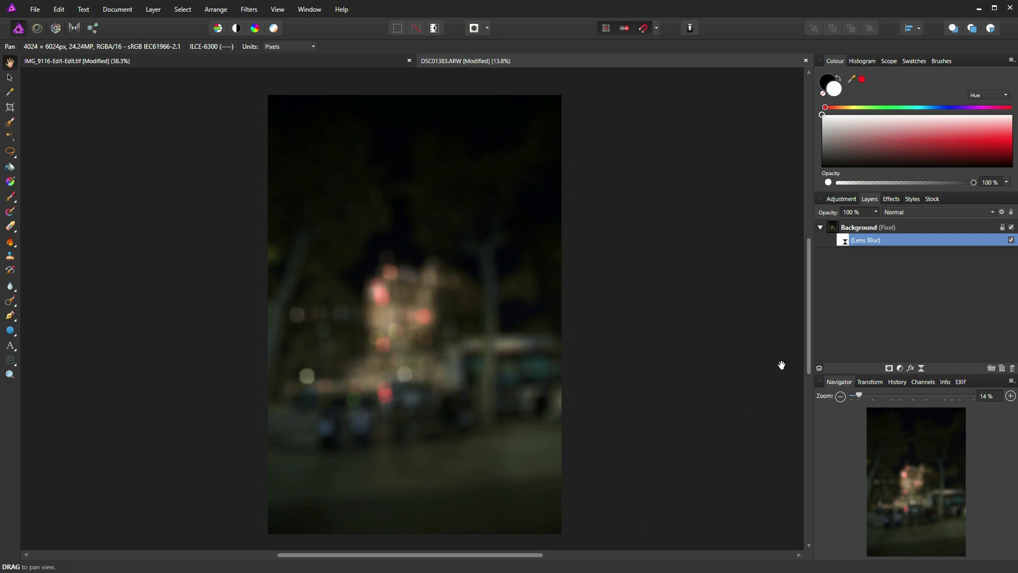
pyautogui.click(900, 367)
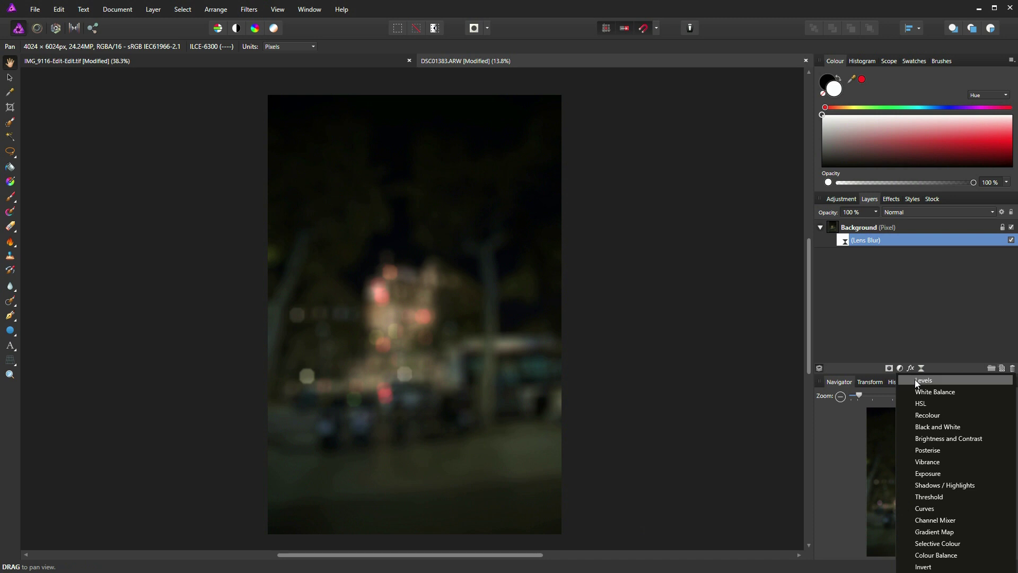
pyautogui.click(916, 380)
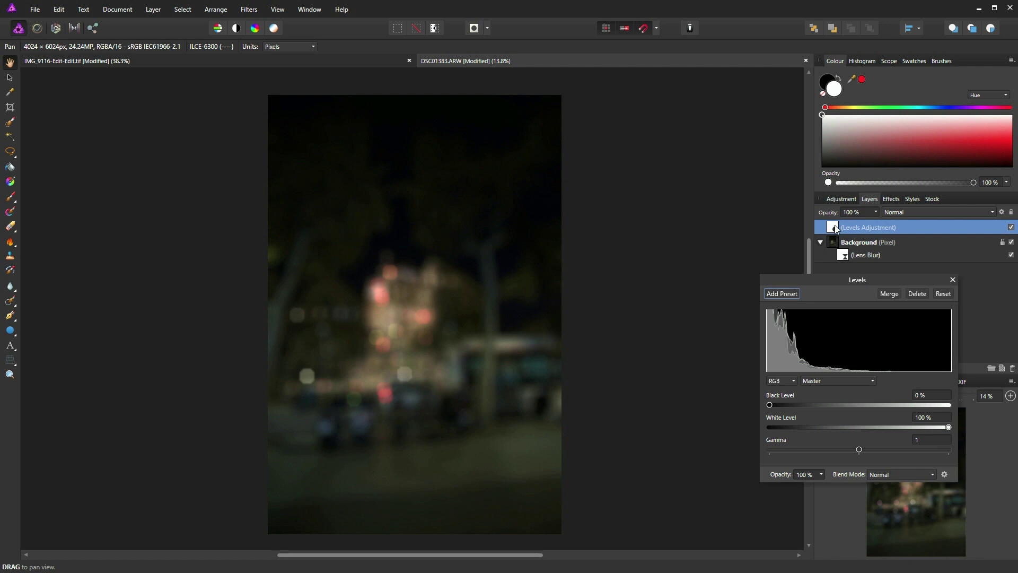
pyautogui.moveTo(862, 242); pyautogui.dragTo(866, 247)
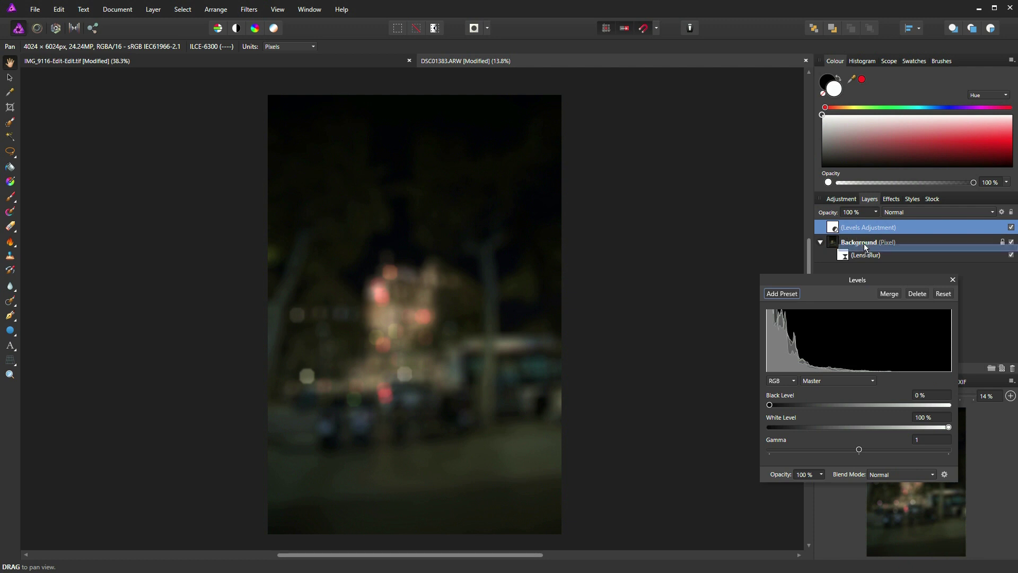
pyautogui.moveTo(865, 247); pyautogui.dragTo(865, 247)
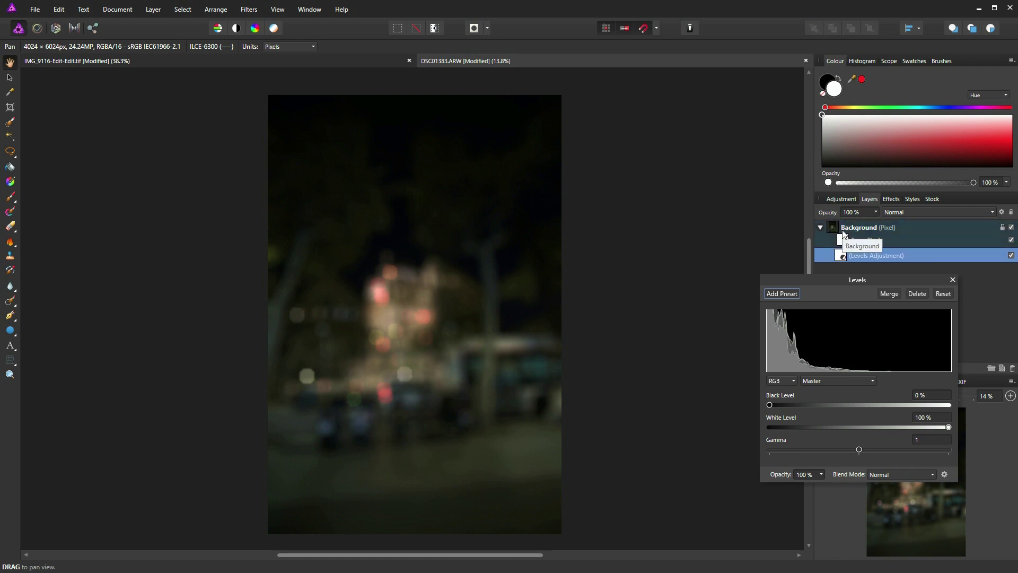
# Step: Set the Levels black level to 87% and white level to 92%
pyautogui.click(770, 405)
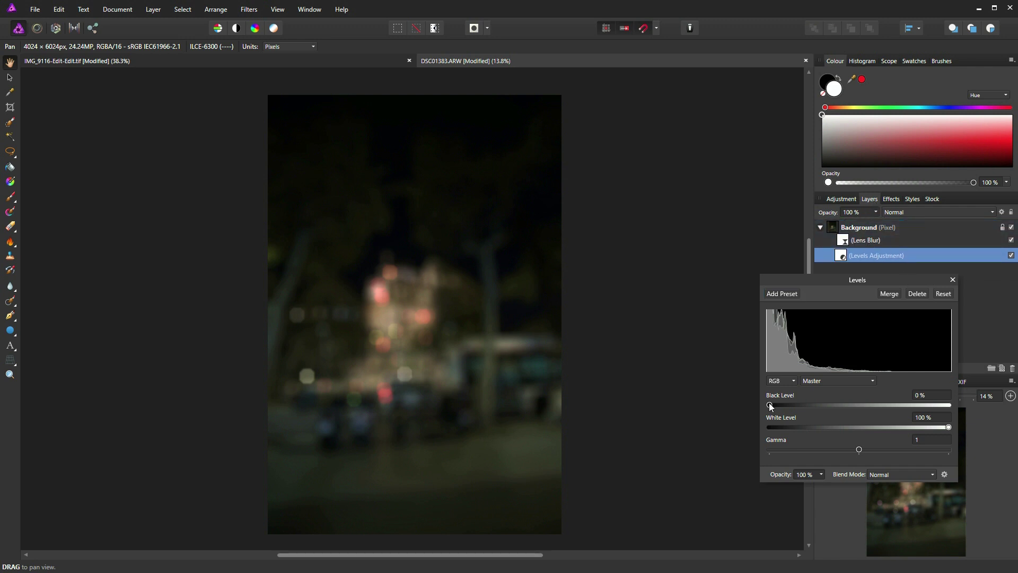
pyautogui.moveTo(769, 403); pyautogui.dragTo(934, 407)
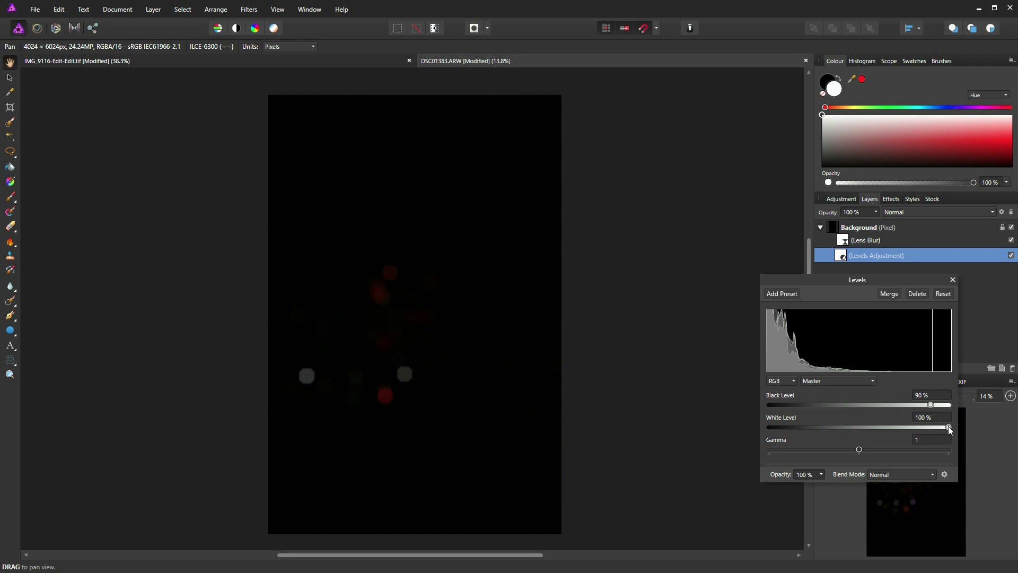
pyautogui.moveTo(948, 427); pyautogui.dragTo(934, 426)
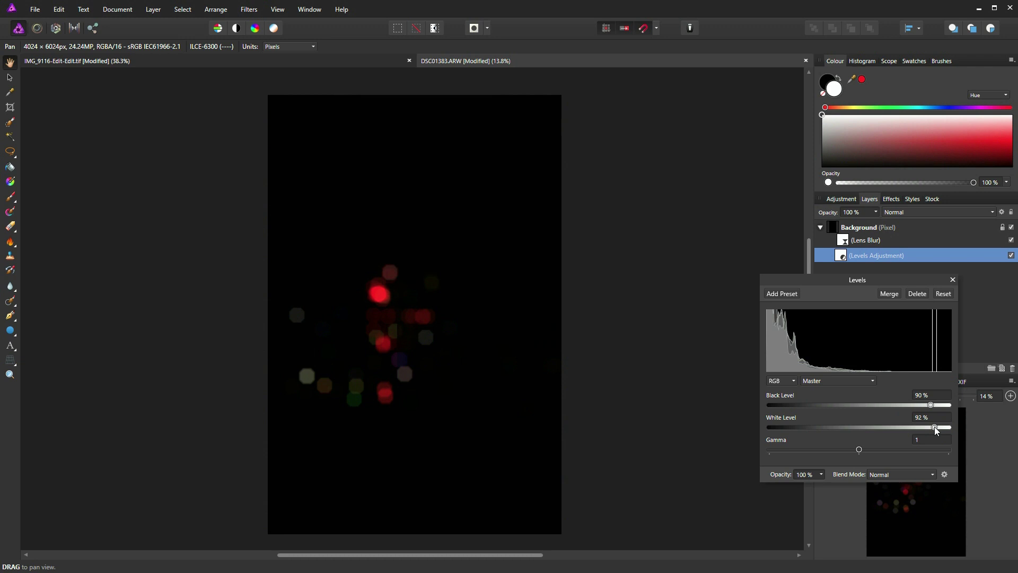
pyautogui.moveTo(931, 405); pyautogui.dragTo(925, 406)
pyautogui.scroll(3, 353, 403)
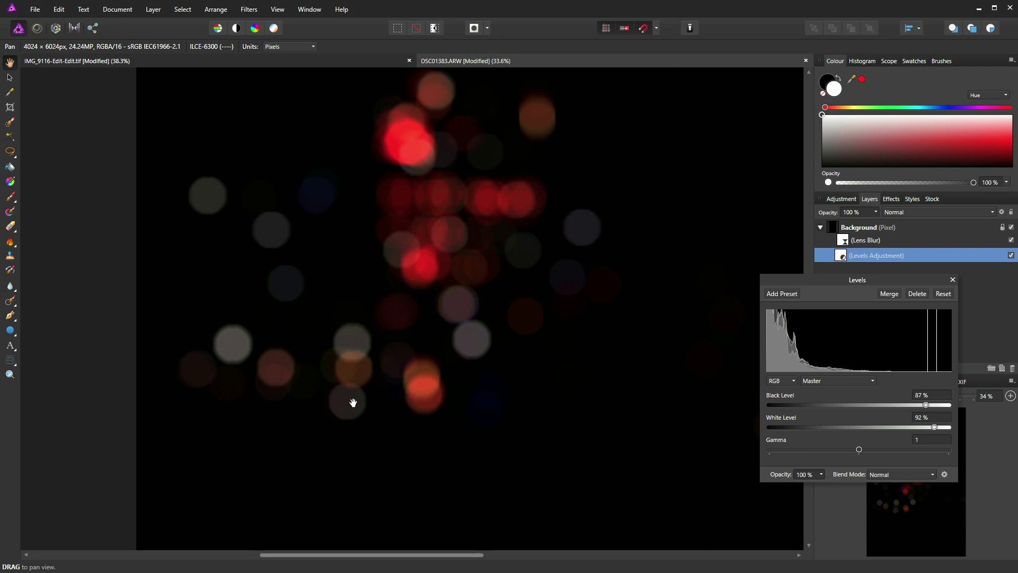
pyautogui.scroll(2, 353, 403)
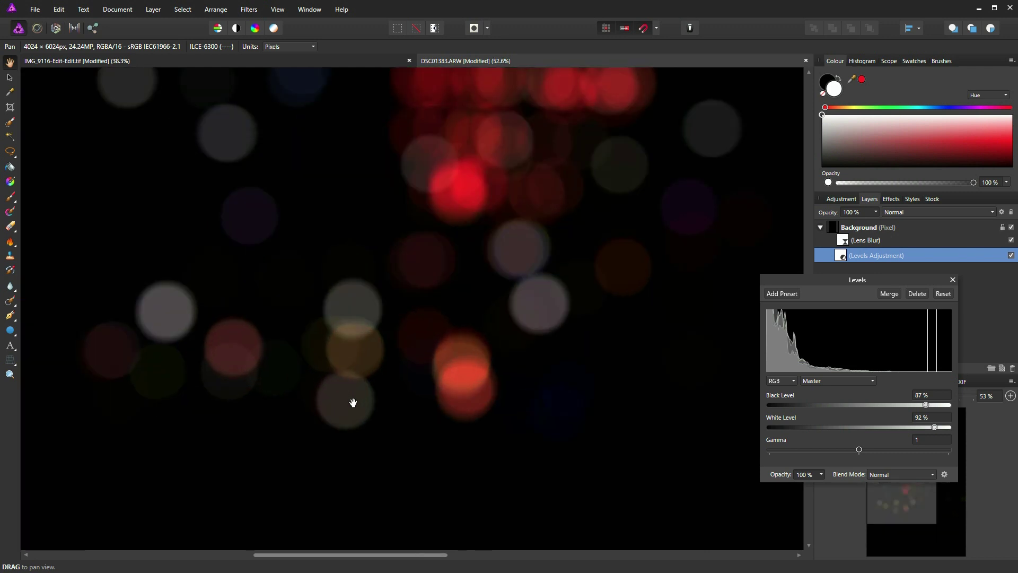
pyautogui.scroll(-3, 353, 402)
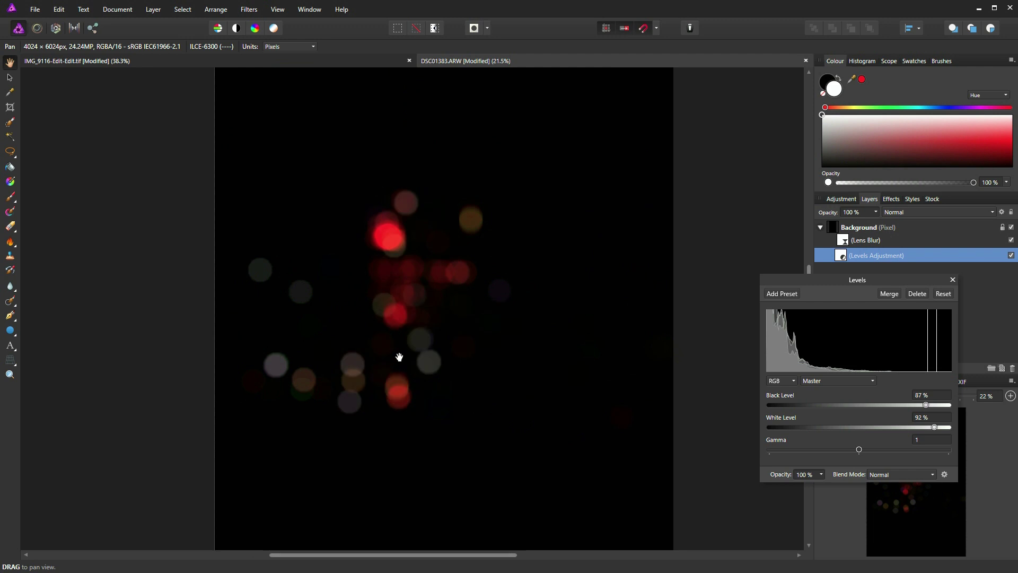
pyautogui.scroll(-2, 399, 356)
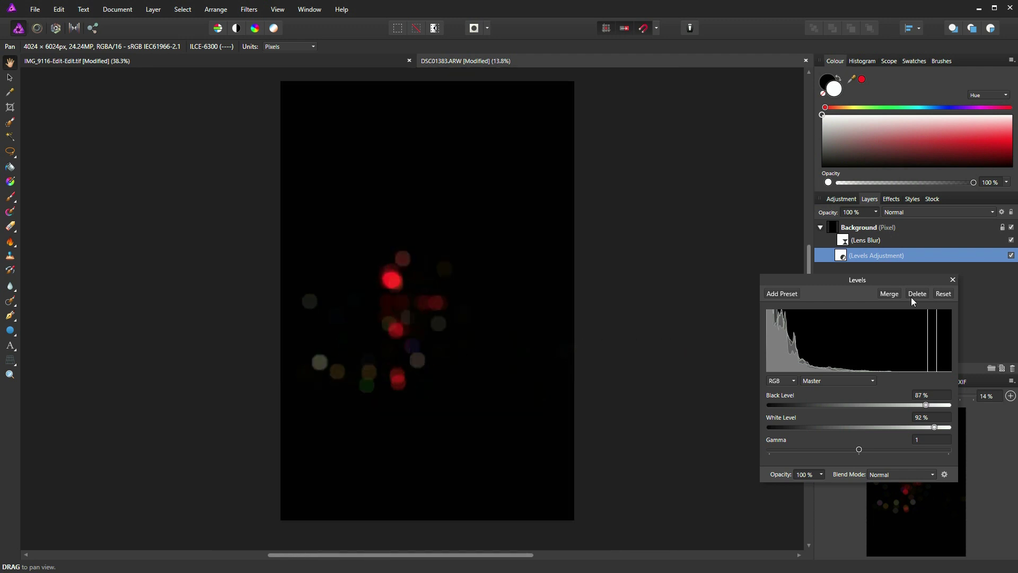
pyautogui.click(952, 279)
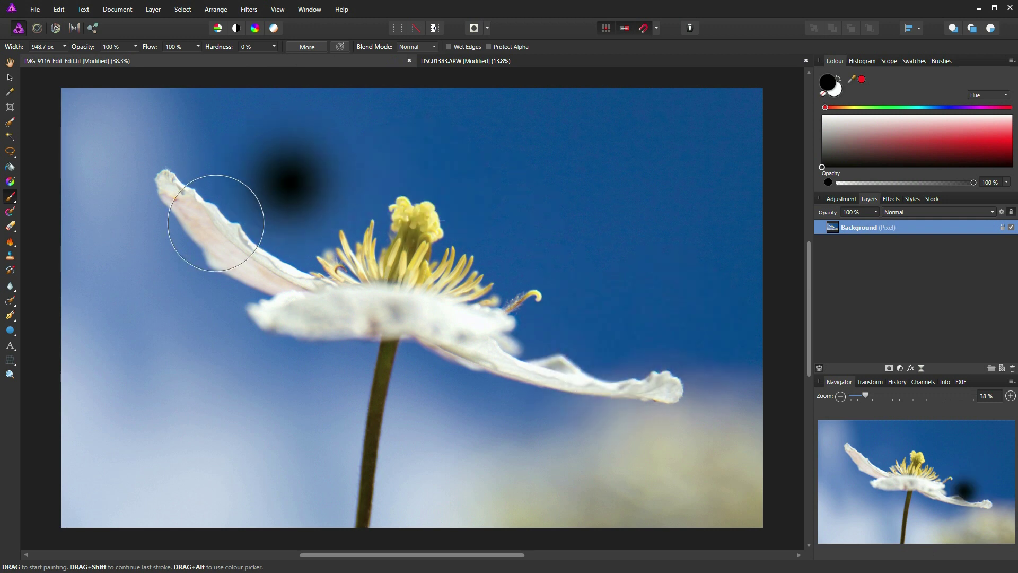
# Step: In the DSC01383.ARW document, copy the Background layer and rename it 'bokeh'
pyautogui.click(491, 62)
pyautogui.press('h')
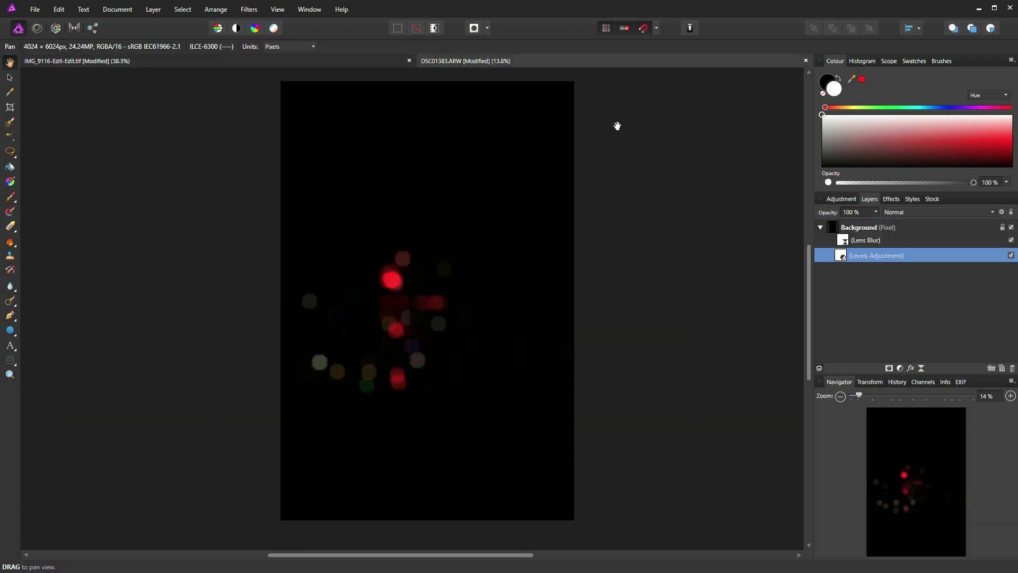
pyautogui.click(845, 229)
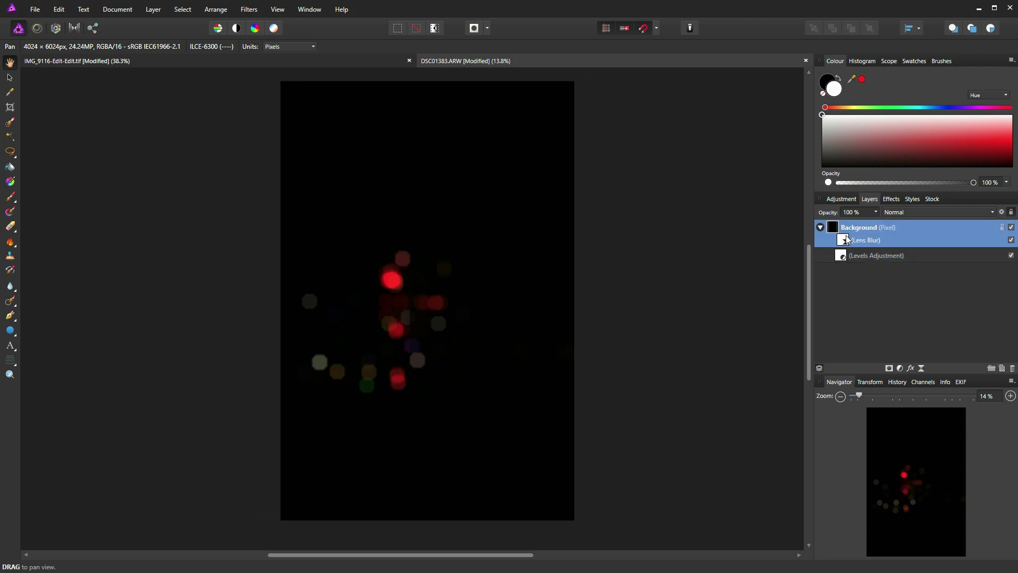
pyautogui.rightClick(857, 228)
pyautogui.doubleClick(874, 228)
pyautogui.moveTo(873, 228); pyautogui.dragTo(842, 237)
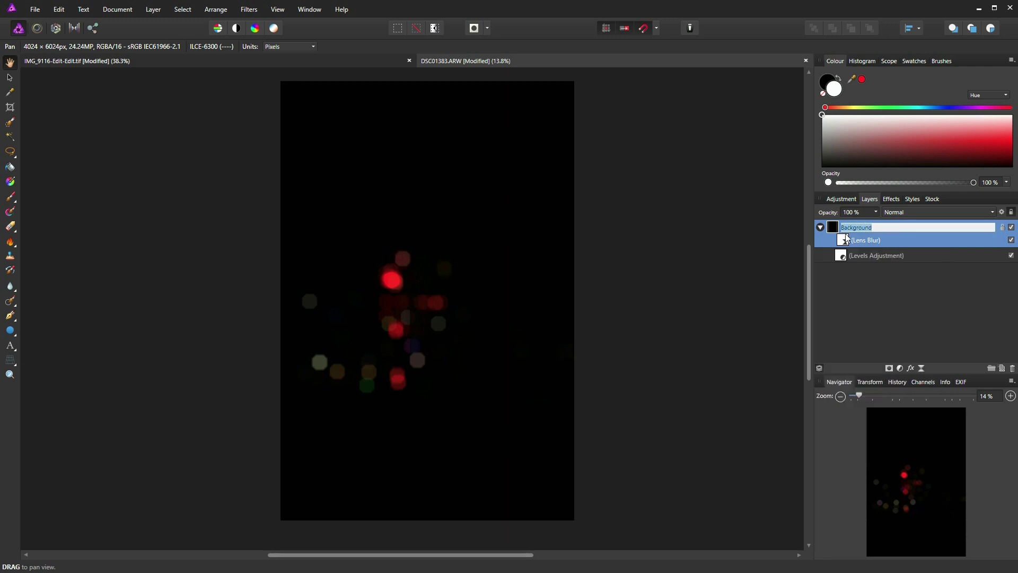
pyautogui.write('bokeh')
pyautogui.press('Return')
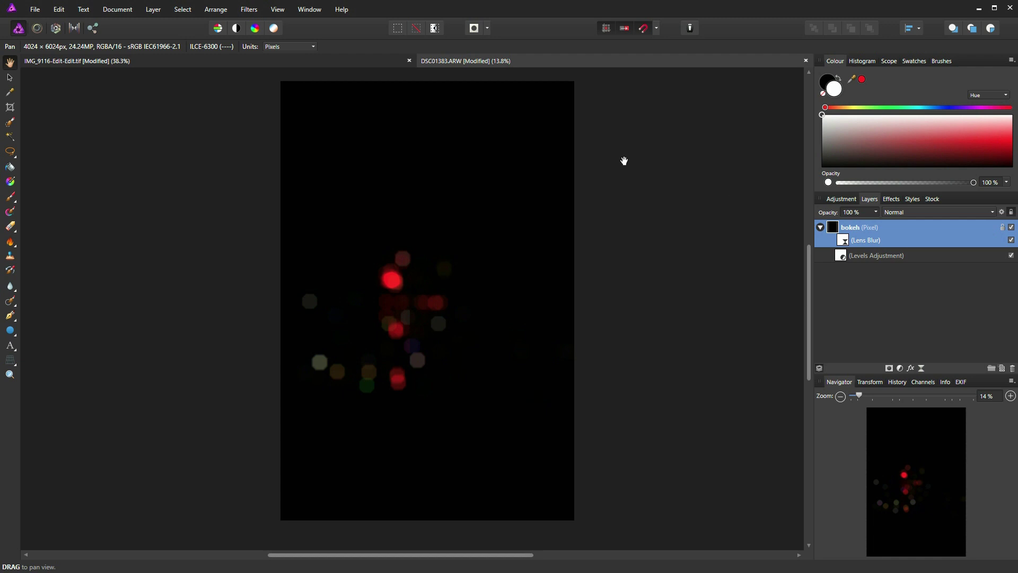
# Step: Paste the bokeh layer into the IMG_9116 flower document with Ctrl+V
pyautogui.click(345, 64)
pyautogui.press('b')
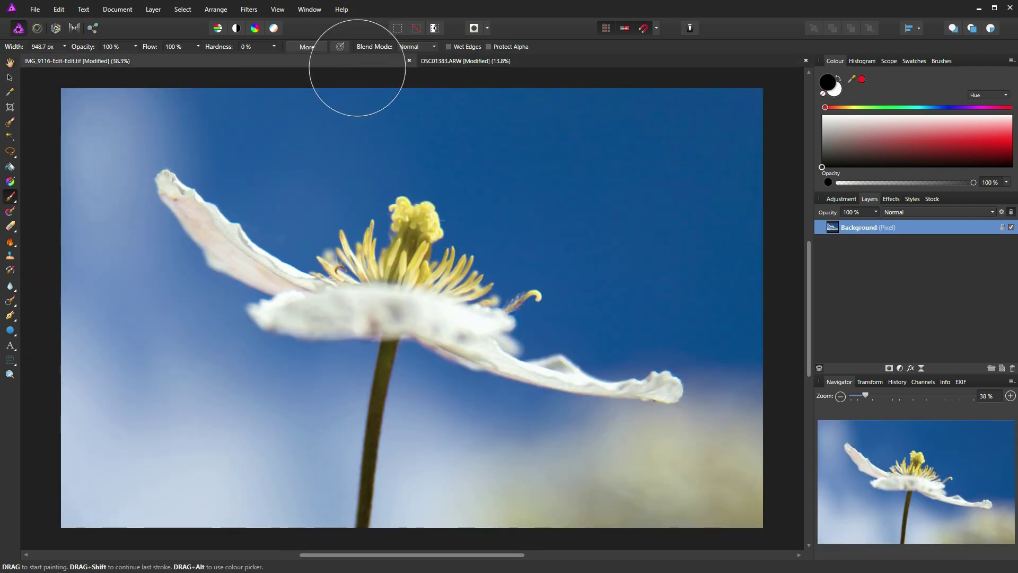
pyautogui.click(525, 275)
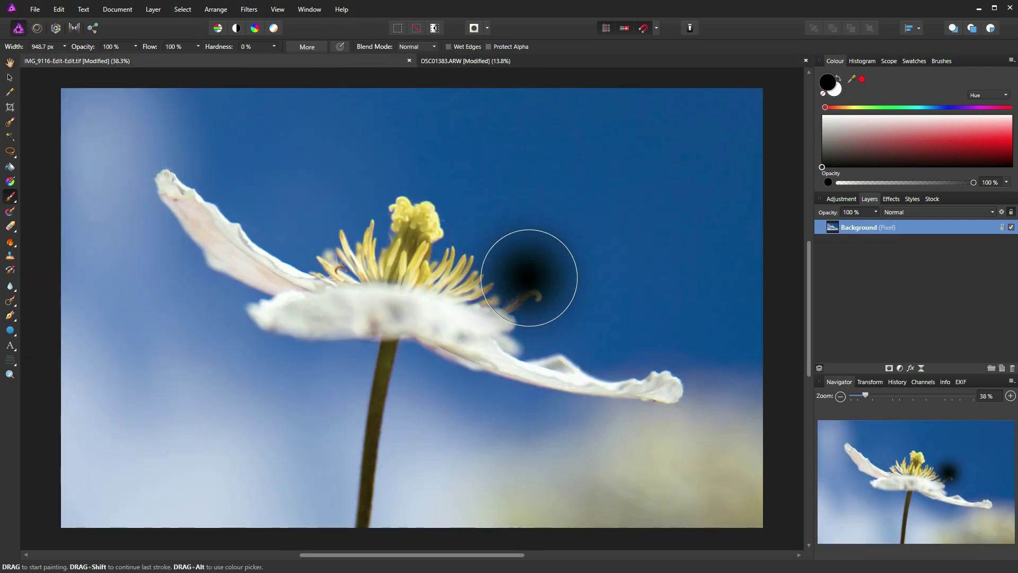
pyautogui.hotkey('ctrl', 'v')
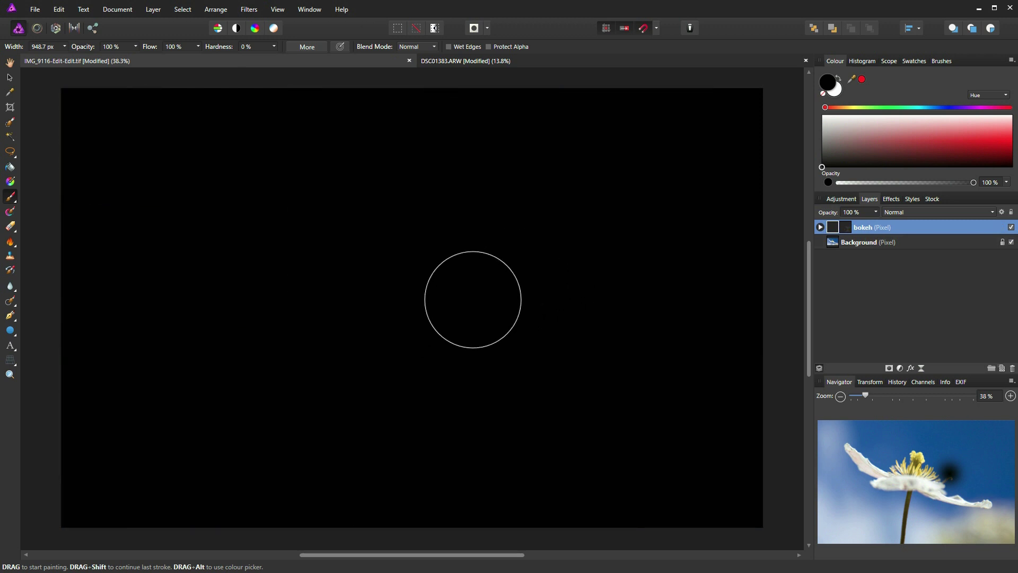
# Step: Move the bokeh layer up and left over the flower photo
pyautogui.scroll(-3, 479, 293)
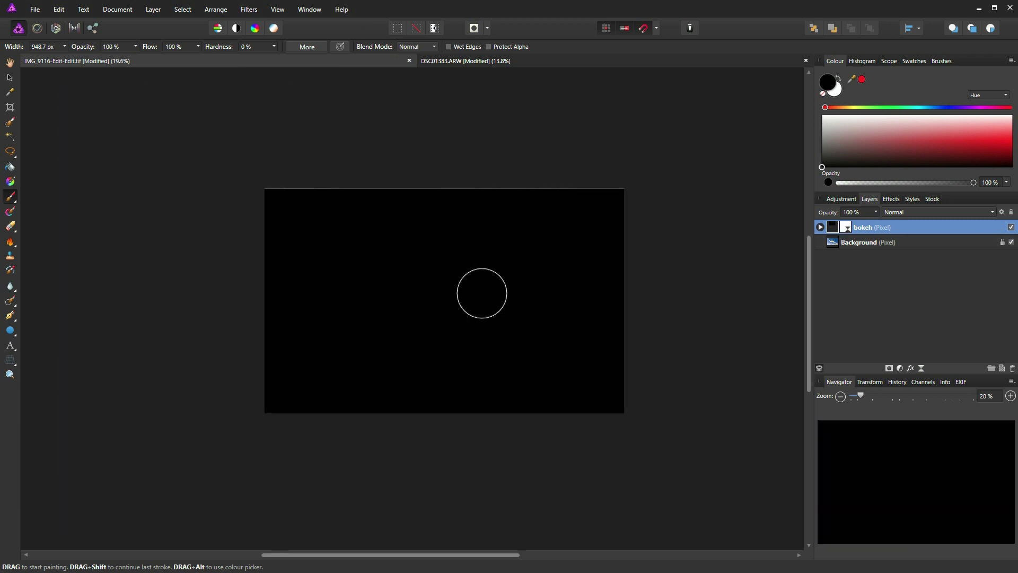
pyautogui.scroll(-1, 31, 122)
pyautogui.click(9, 62)
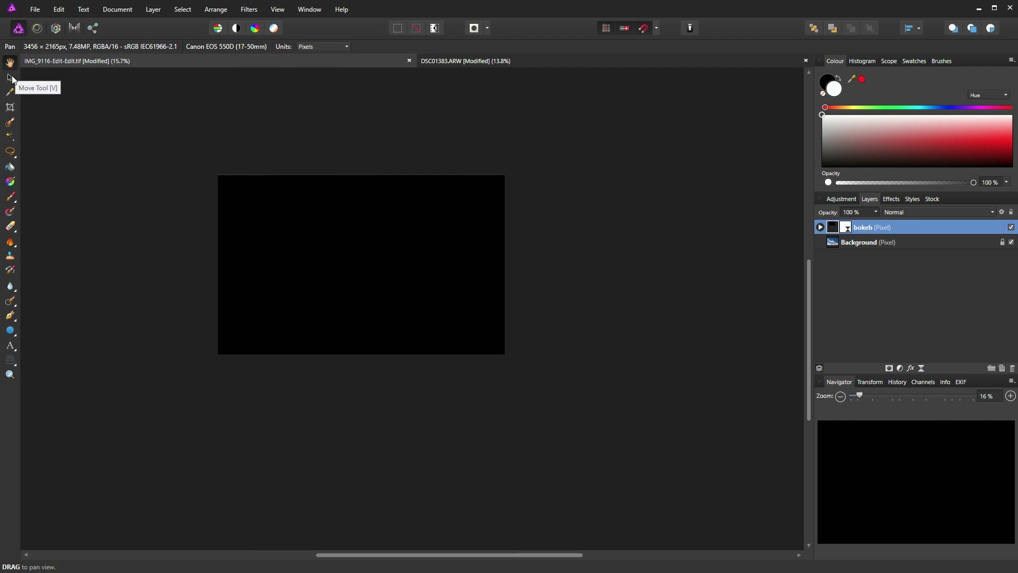
pyautogui.click(14, 77)
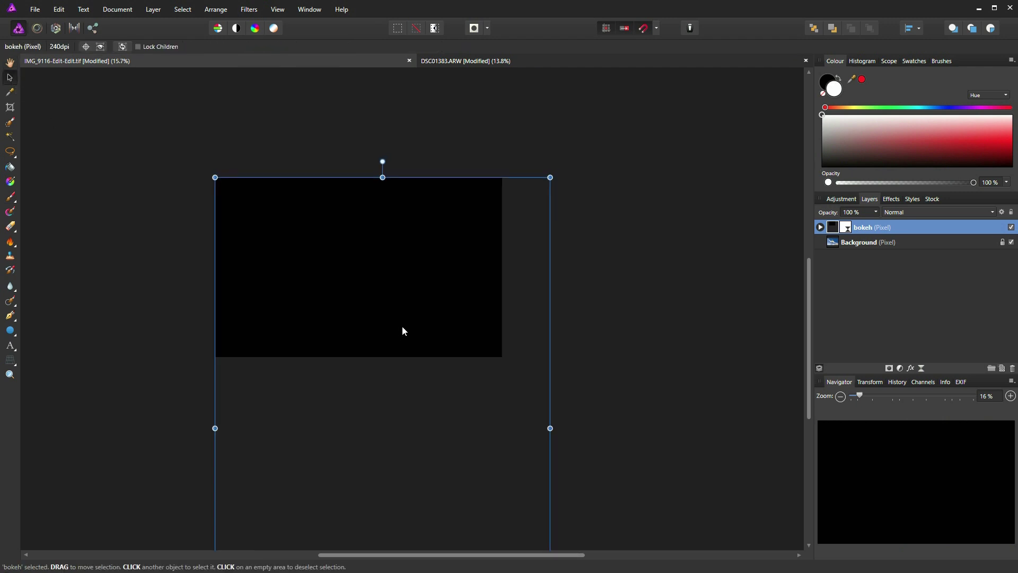
pyautogui.scroll(-1, 378, 314)
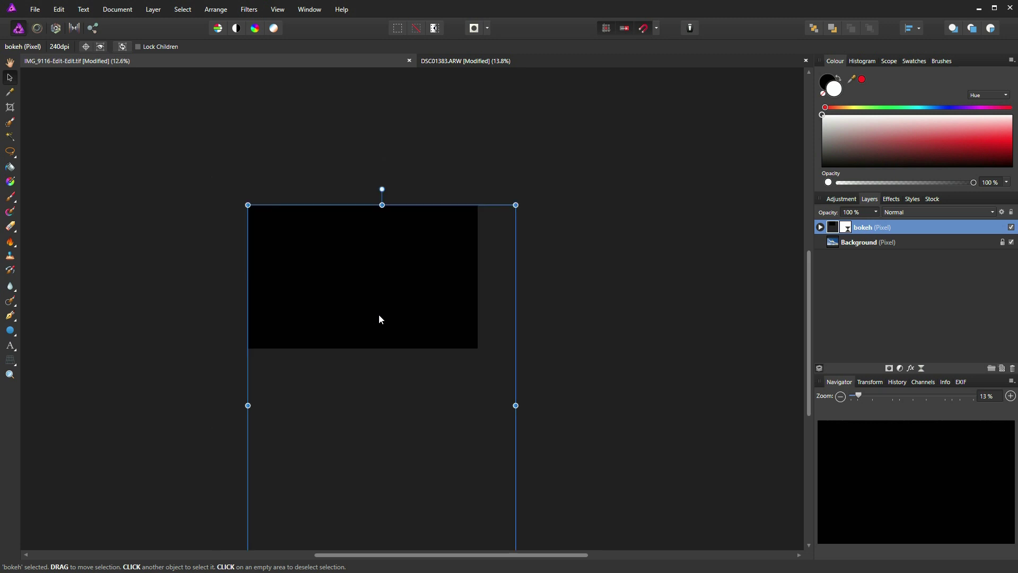
pyautogui.scroll(1, 330, 303)
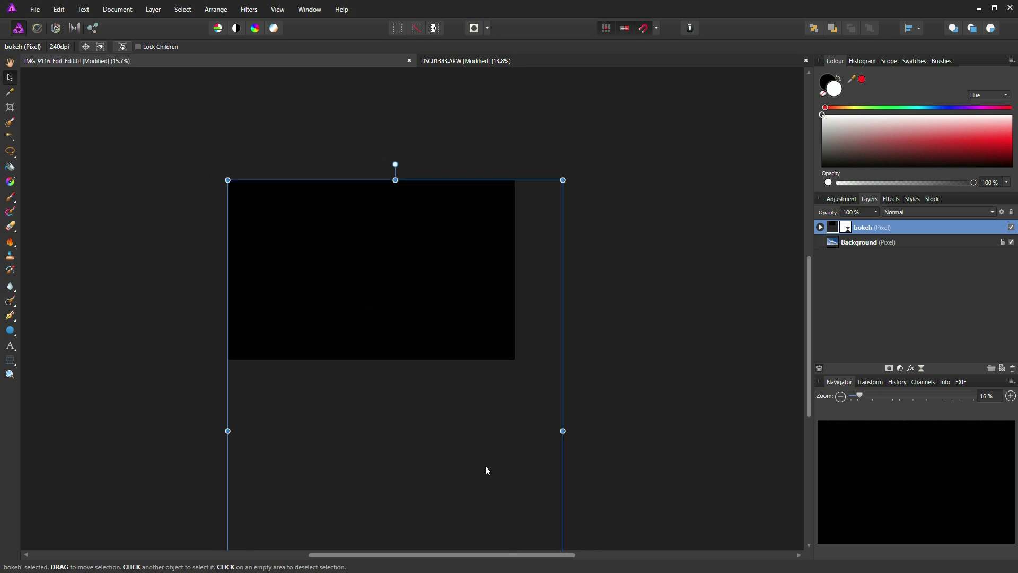
pyautogui.moveTo(483, 462); pyautogui.dragTo(438, 348)
# Step: Enlarge the bokeh layer around its centre and reposition it toward the lower left
pyautogui.scroll(-2, 439, 348)
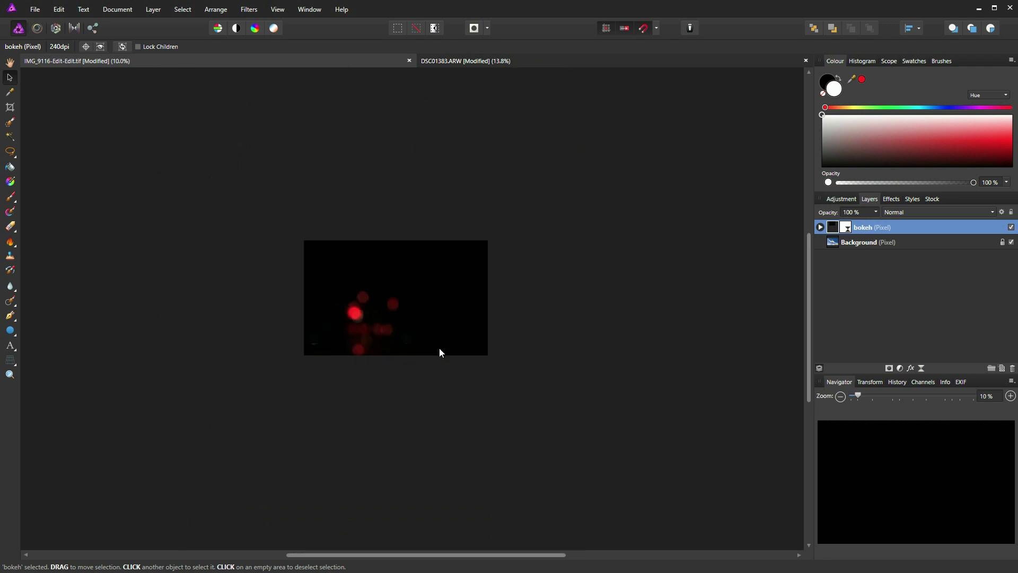
pyautogui.scroll(-2, 439, 347)
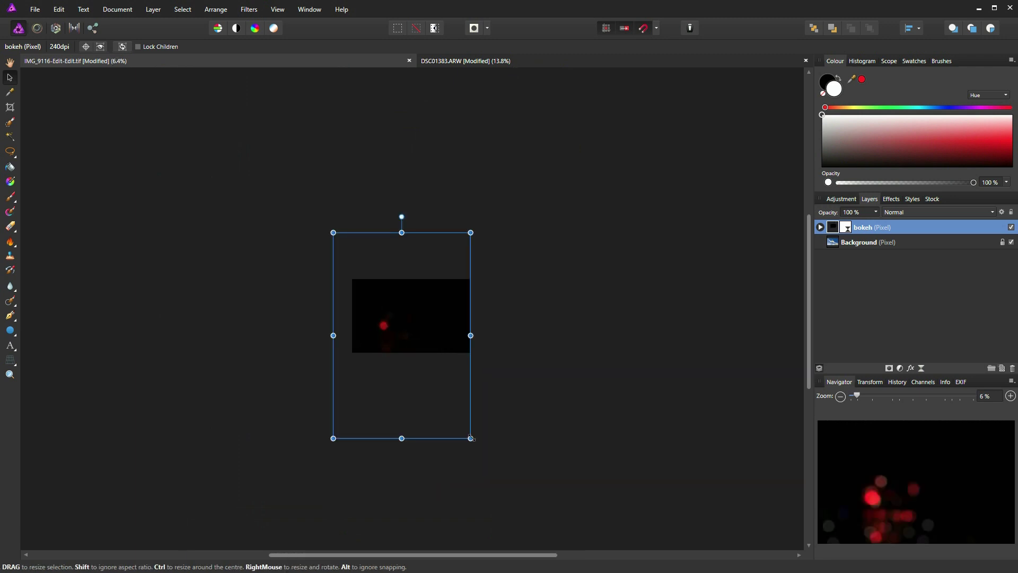
pyautogui.moveTo(470, 438); pyautogui.dragTo(546, 504)
pyautogui.moveTo(469, 417); pyautogui.dragTo(447, 431)
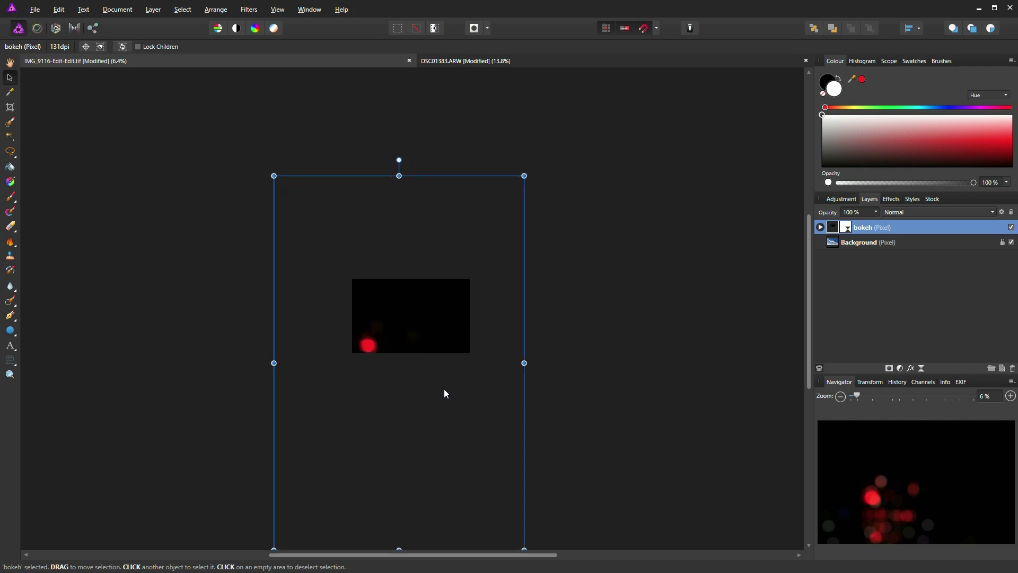
pyautogui.moveTo(453, 382); pyautogui.dragTo(411, 386)
pyautogui.keyDown('ctrl'); pyautogui.scroll(3, 409, 355); pyautogui.keyUp('ctrl')
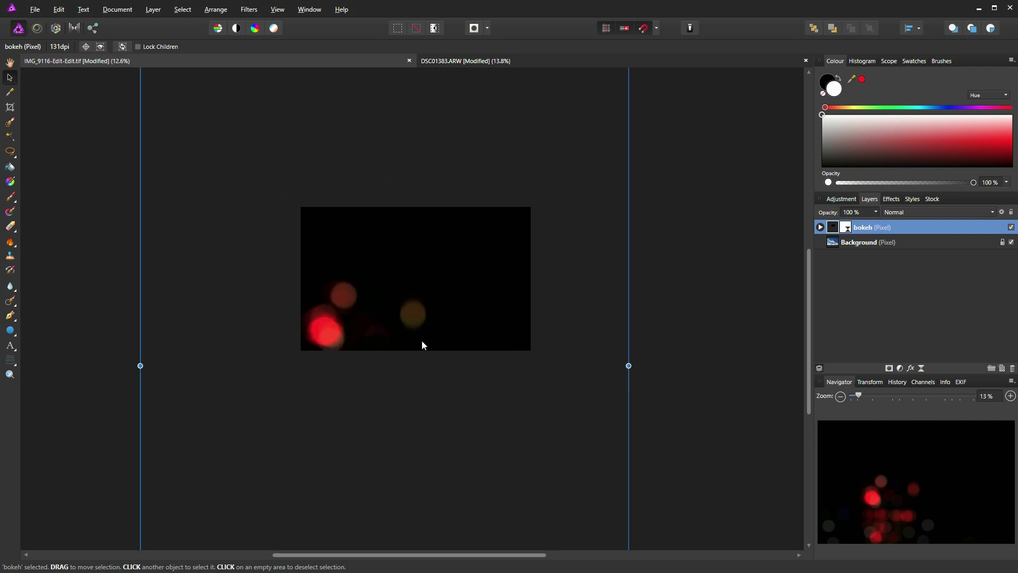
pyautogui.keyDown('ctrl'); pyautogui.scroll(1, 499, 347); pyautogui.keyUp('ctrl')
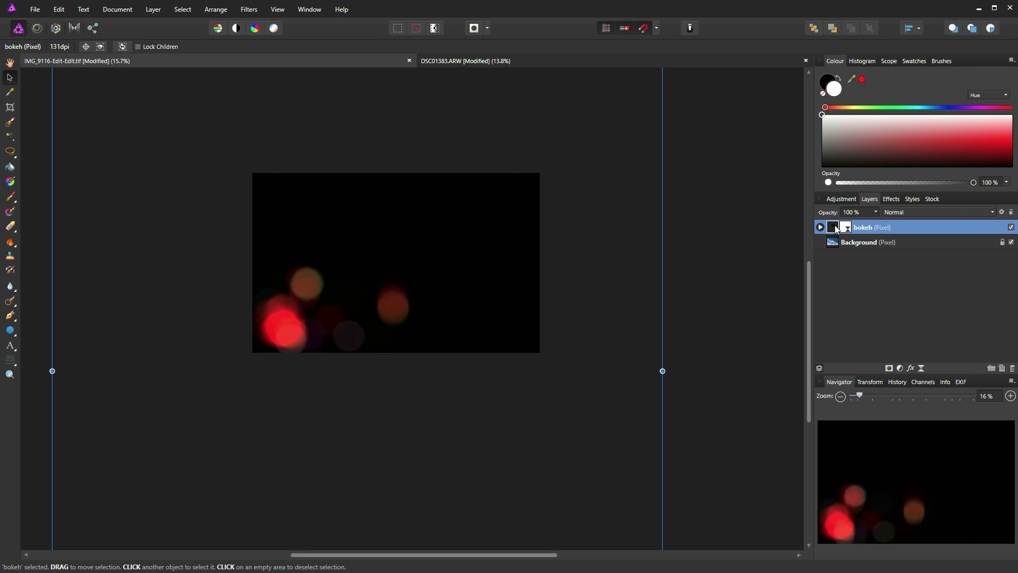
pyautogui.click(991, 212)
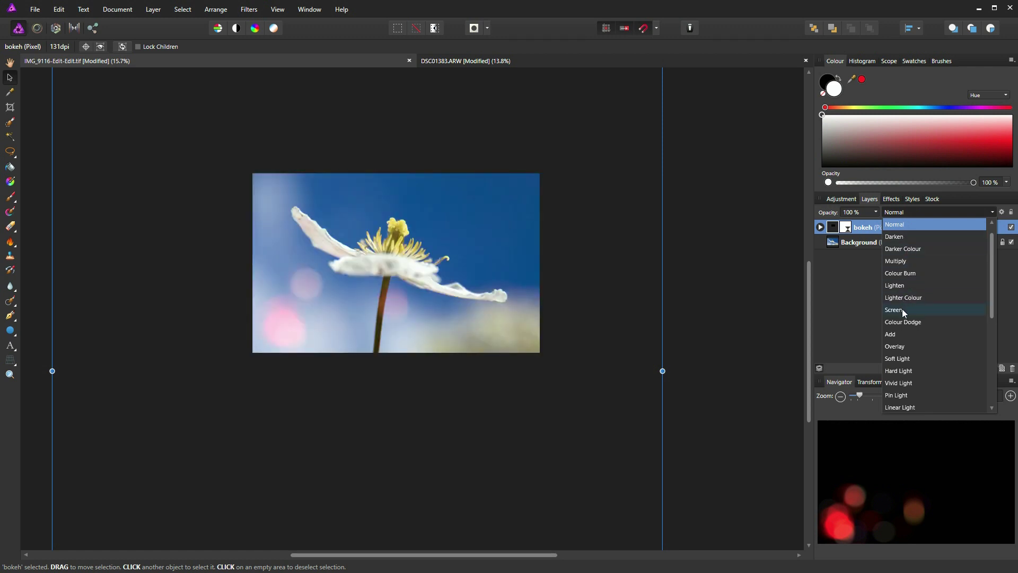
# Step: Set the bokeh layer's blend mode to Screen, fit the view, and toggle visibility to compare
pyautogui.click(903, 311)
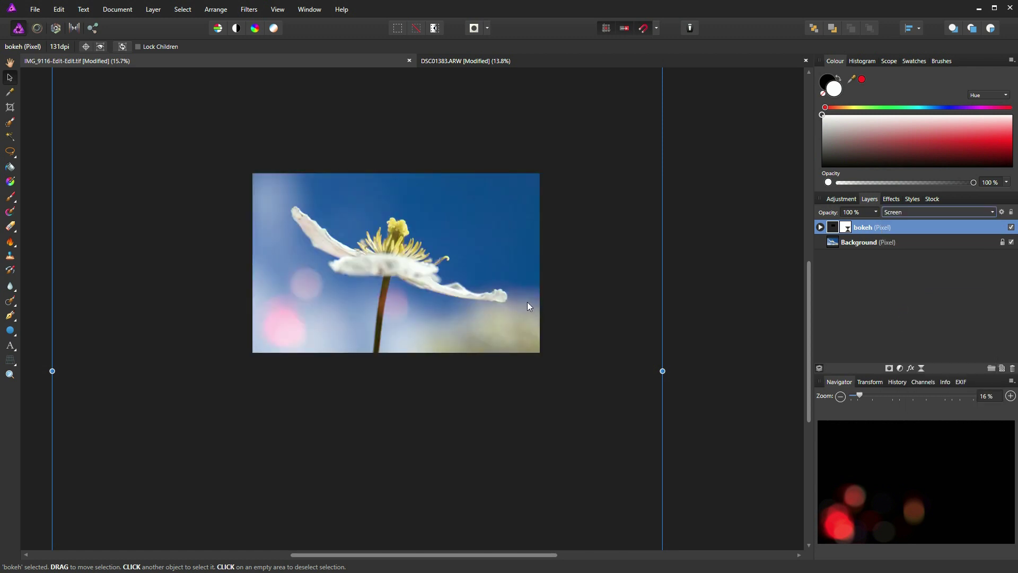
pyautogui.hotkey('ctrl', '0')
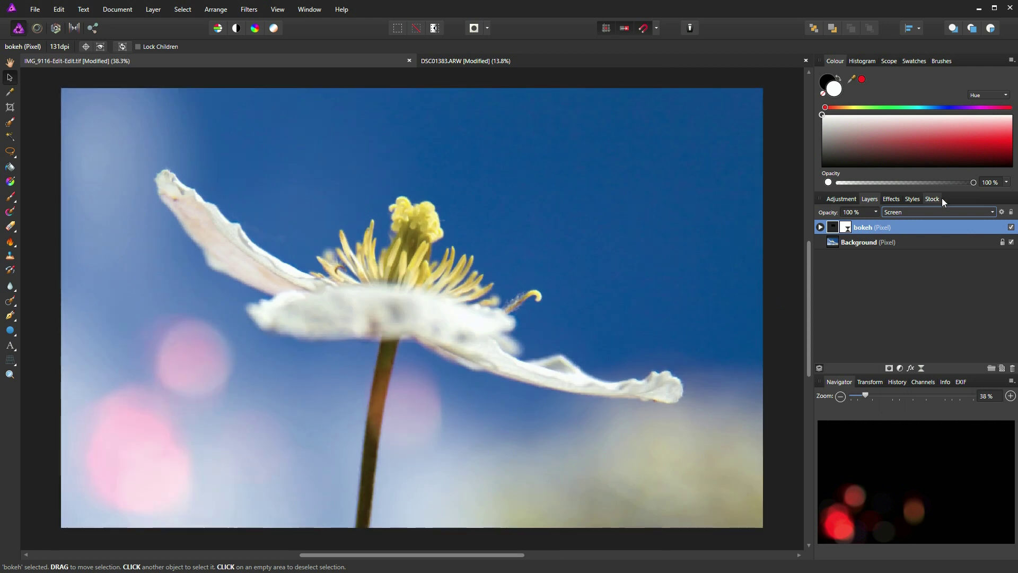
pyautogui.click(1011, 227)
pyautogui.click(1011, 227)
pyautogui.click(1011, 227)
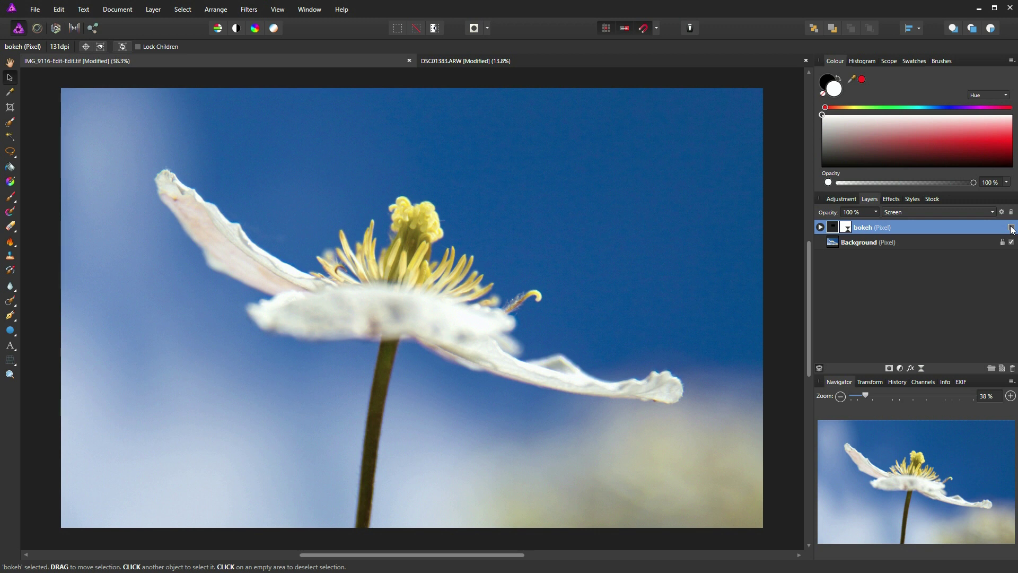
pyautogui.click(1011, 228)
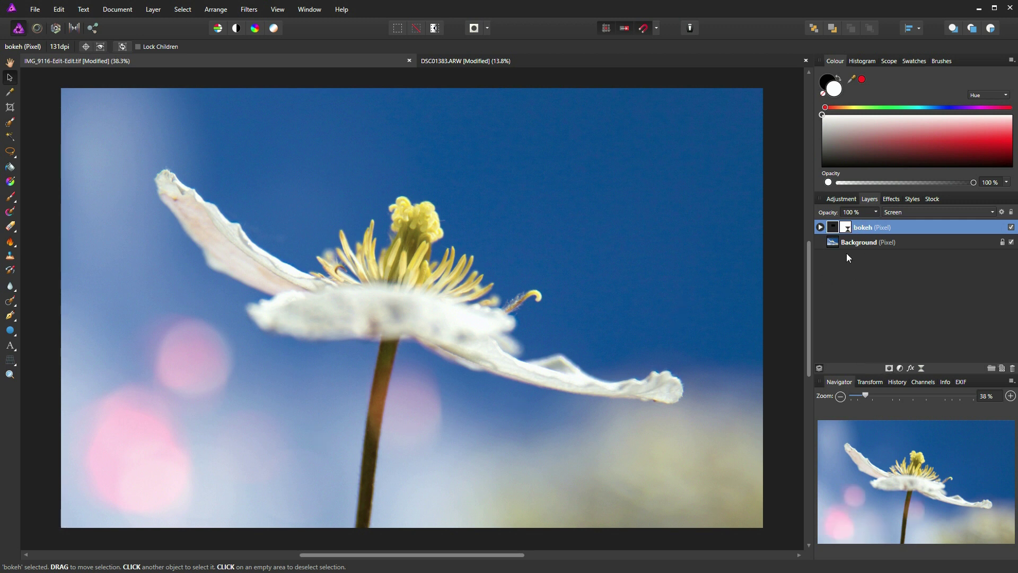
# Step: Add an HSL Shift adjustment to the bokeh layer with a hue shift of about 104°
pyautogui.click(900, 368)
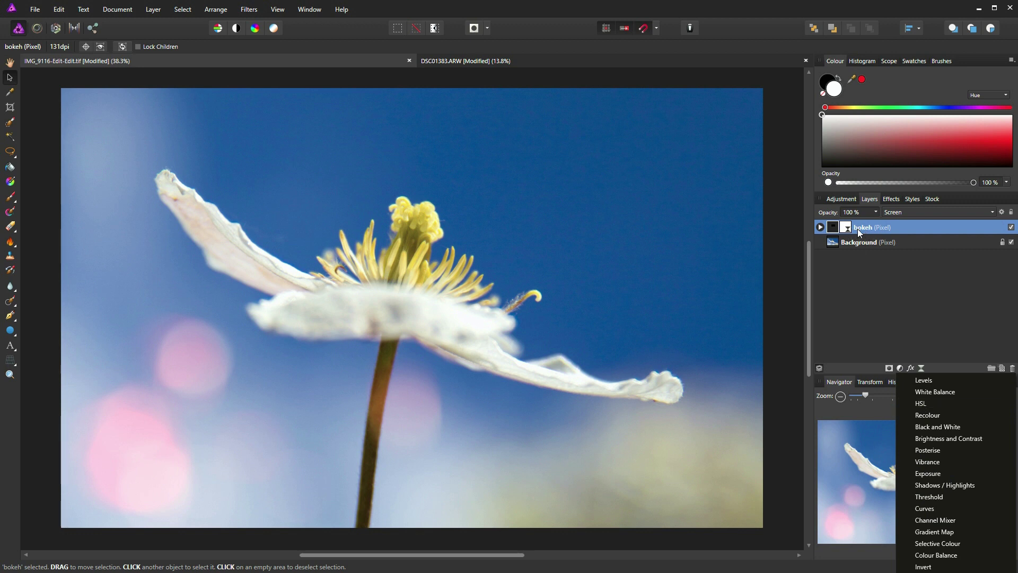
pyautogui.click(918, 404)
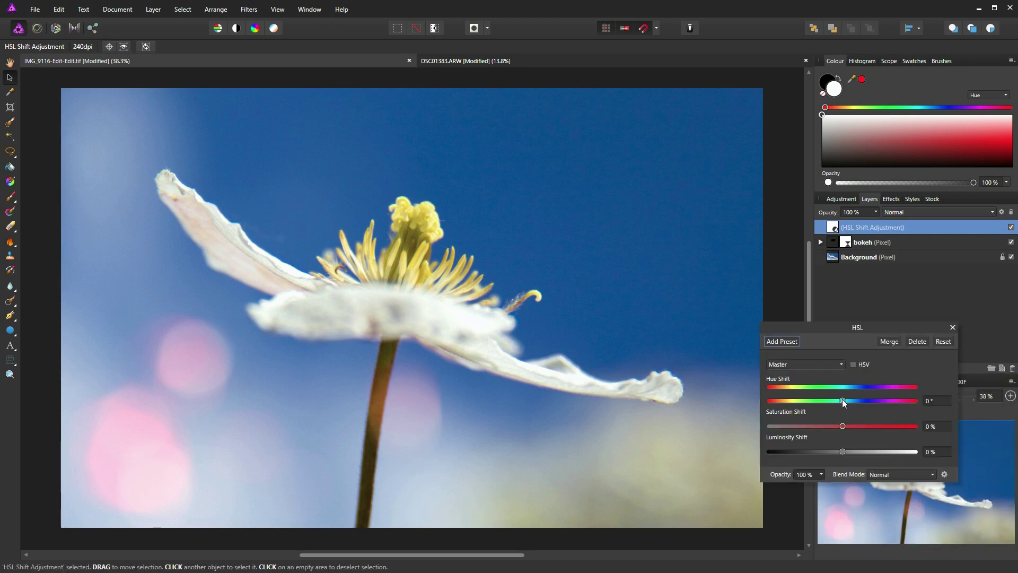
pyautogui.moveTo(842, 399); pyautogui.dragTo(837, 399)
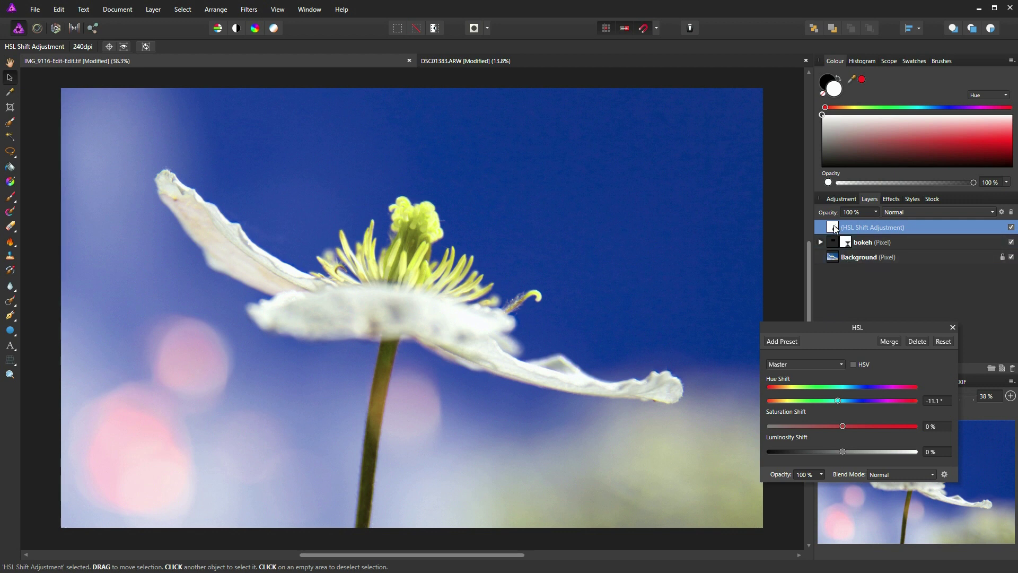
pyautogui.moveTo(834, 229); pyautogui.dragTo(858, 243)
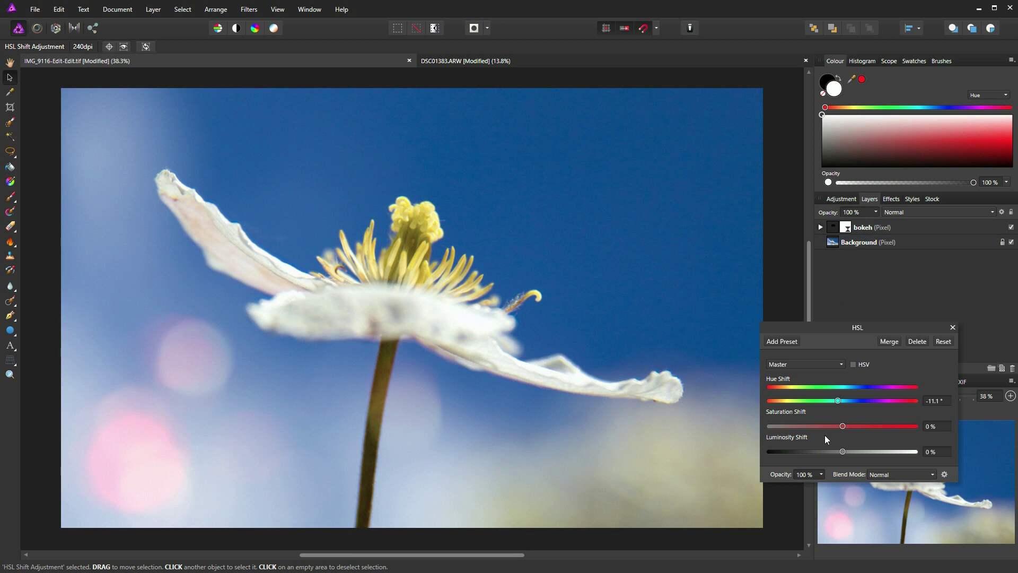
pyautogui.moveTo(838, 399); pyautogui.dragTo(886, 396)
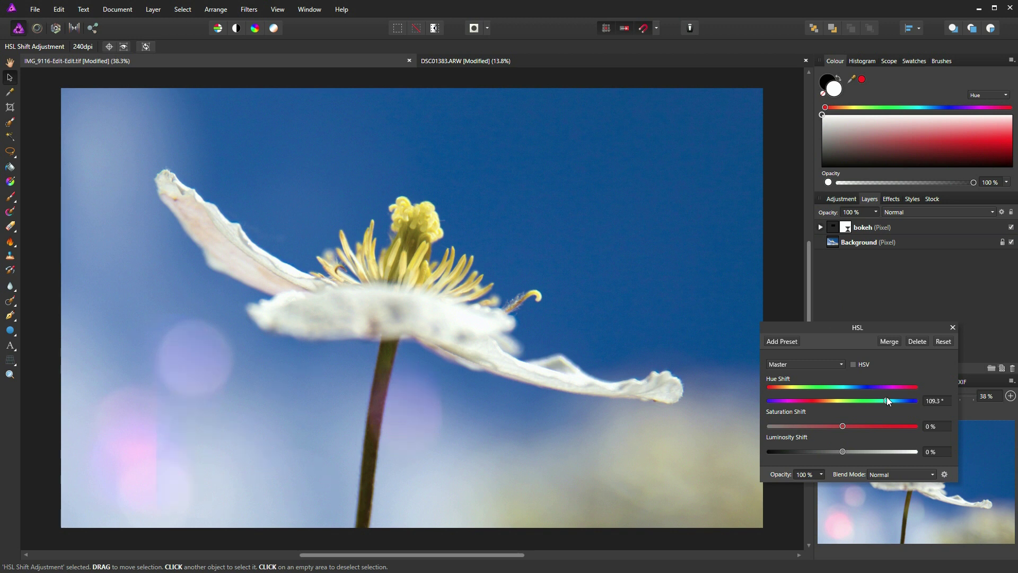
pyautogui.moveTo(887, 397); pyautogui.dragTo(884, 397)
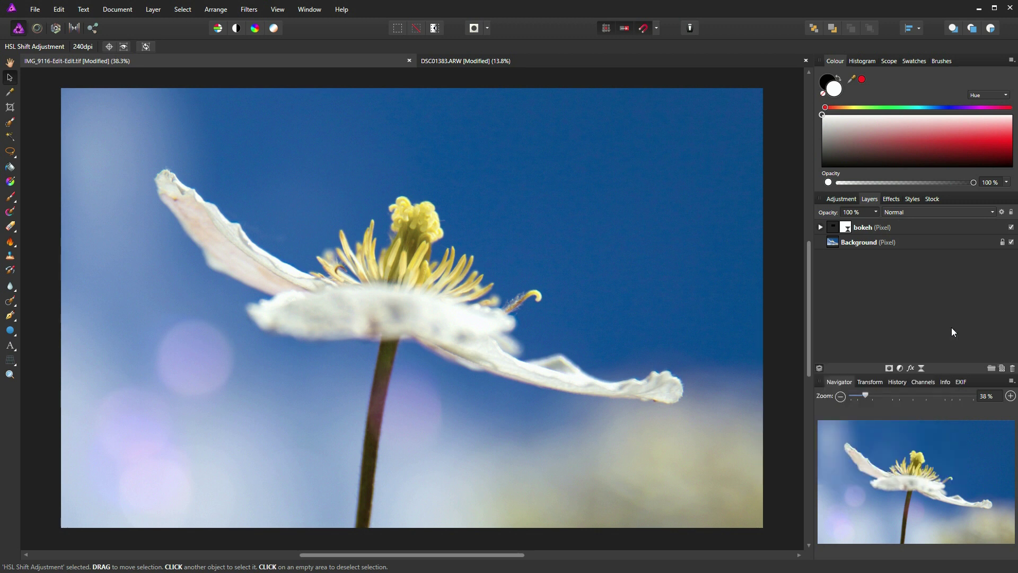
# Step: In the bokeh layer's Levels adjustment, try an 88% white level, then restore 92%
pyautogui.click(821, 227)
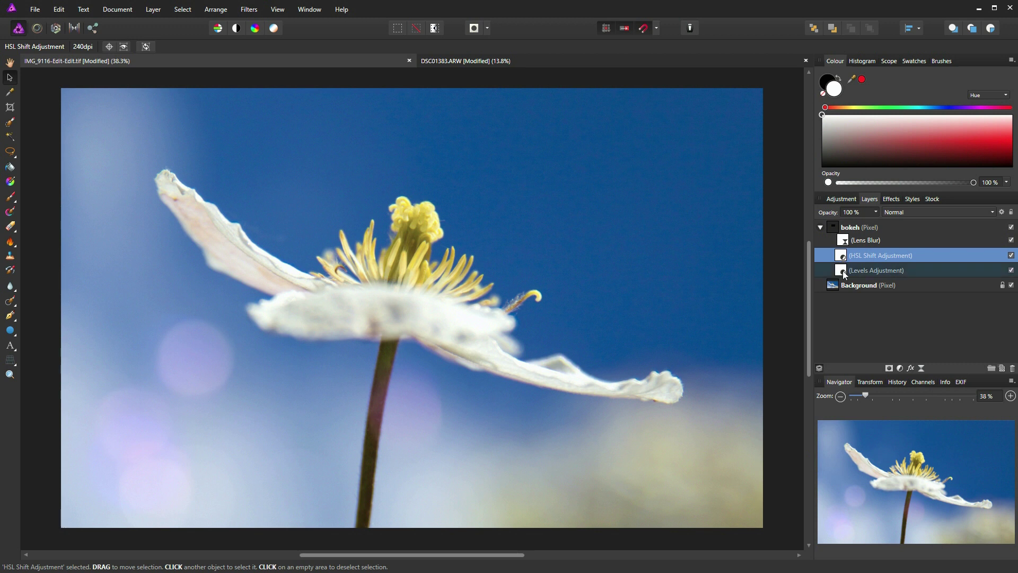
pyautogui.click(843, 272)
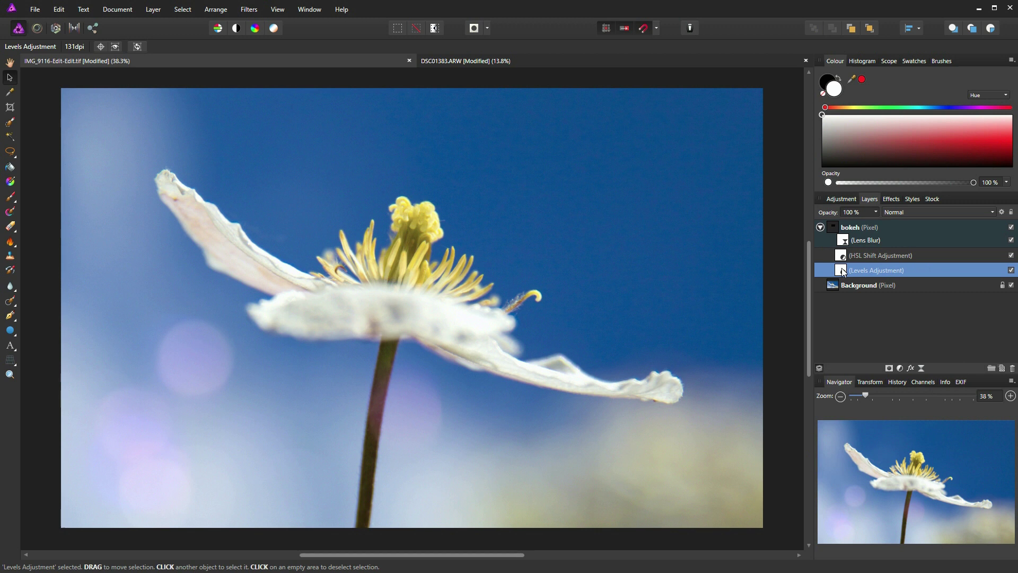
pyautogui.doubleClick(844, 272)
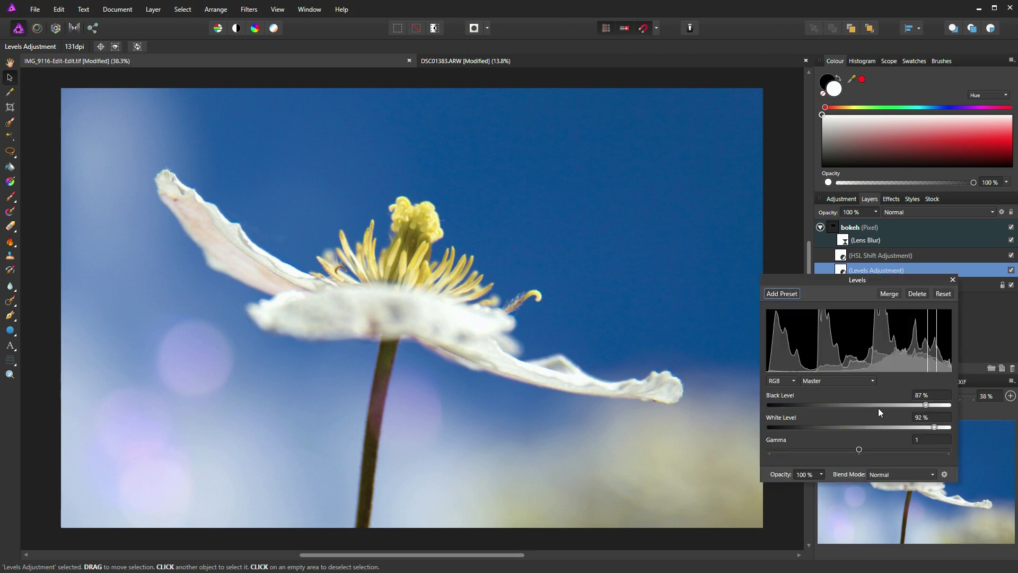
pyautogui.moveTo(934, 427); pyautogui.dragTo(897, 408)
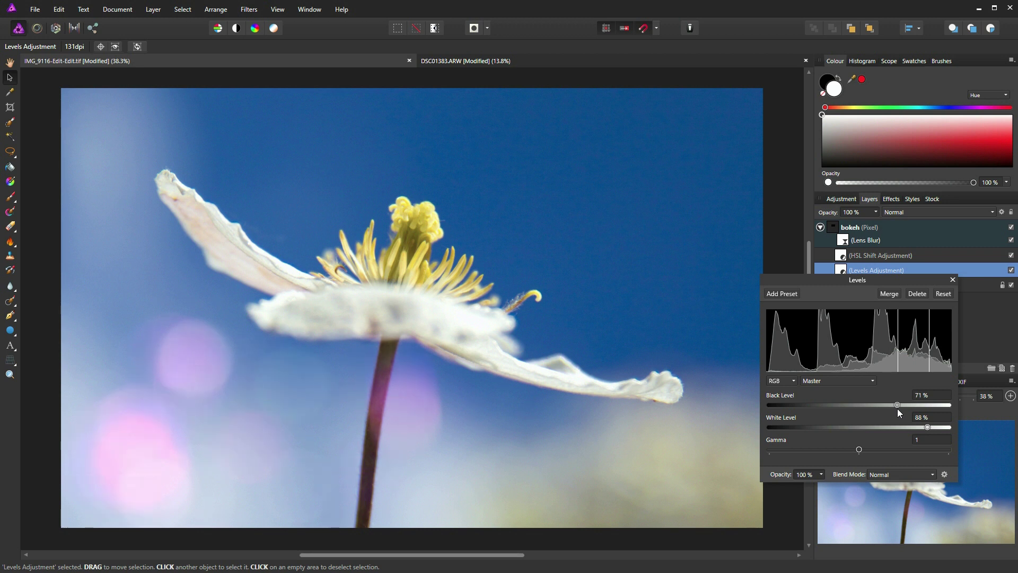
pyautogui.moveTo(927, 423); pyautogui.dragTo(935, 423)
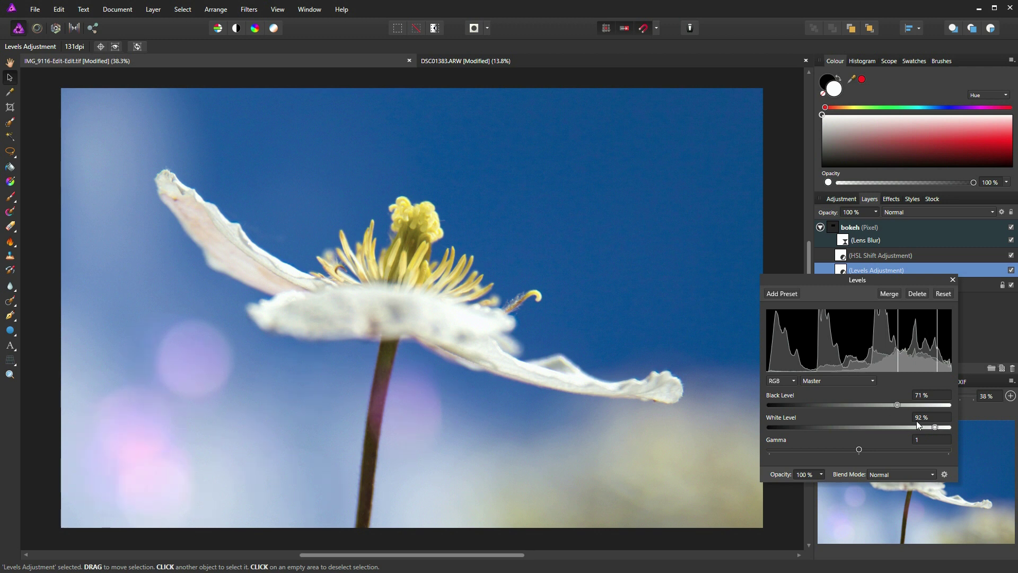
pyautogui.click(952, 280)
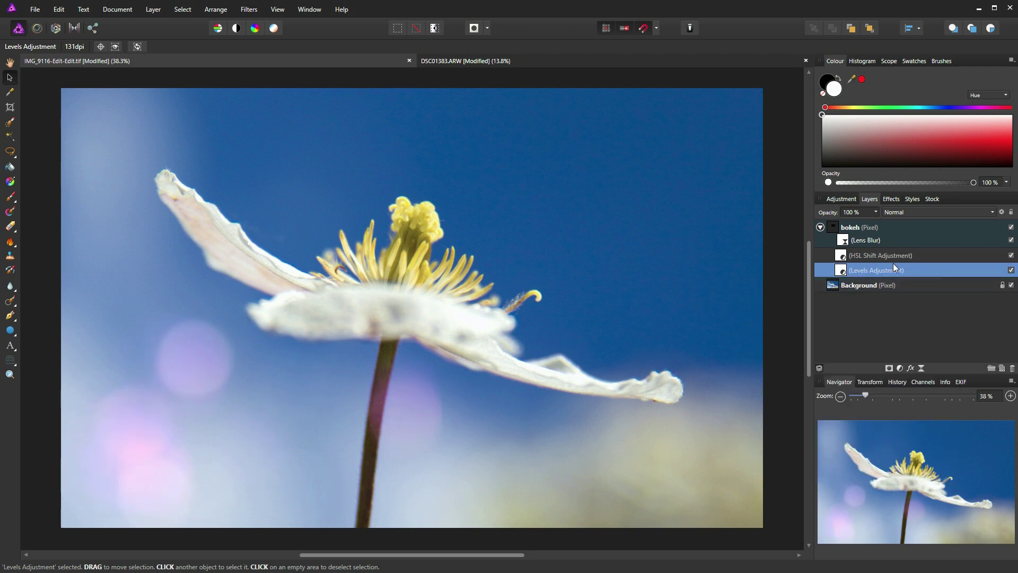
# Step: Lower the bokeh's Live Lens Blur bloom threshold from 97% to 94%
pyautogui.click(845, 241)
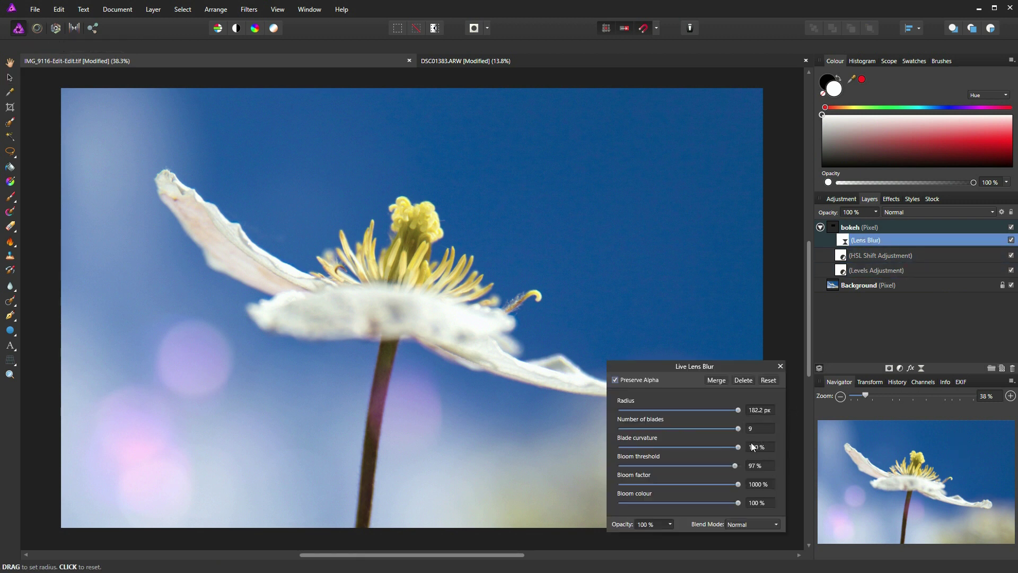
pyautogui.moveTo(734, 465); pyautogui.dragTo(723, 466)
pyautogui.moveTo(732, 466); pyautogui.dragTo(731, 466)
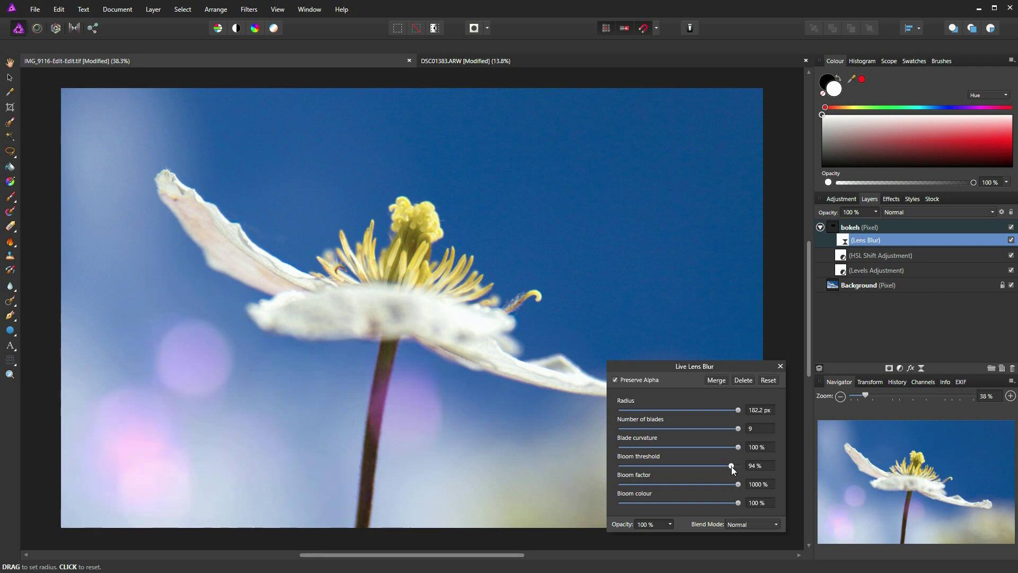
pyautogui.click(780, 366)
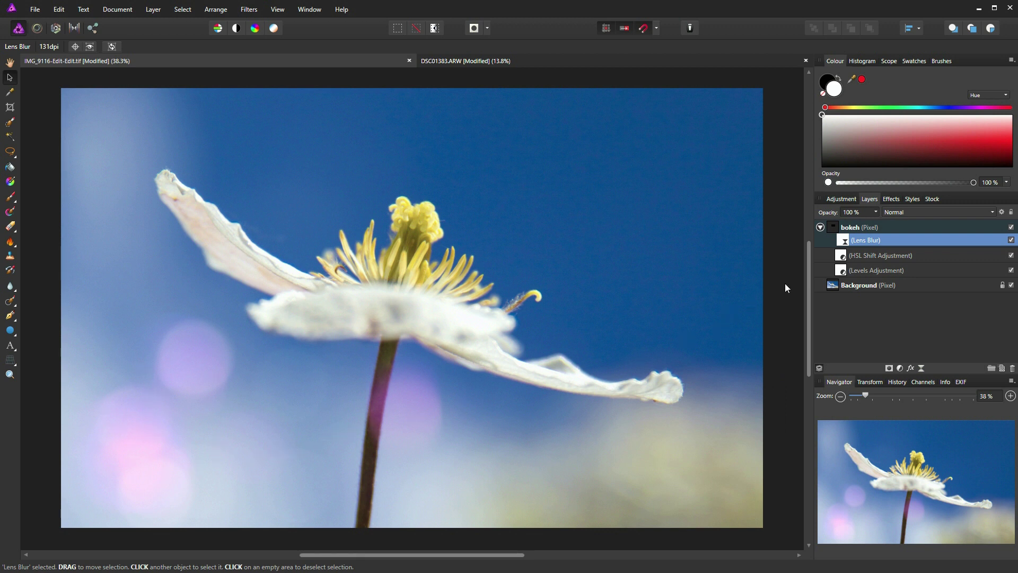
# Step: Set the HSL hue shift to -15.1° and raise the Levels white level to 100%
pyautogui.doubleClick(852, 257)
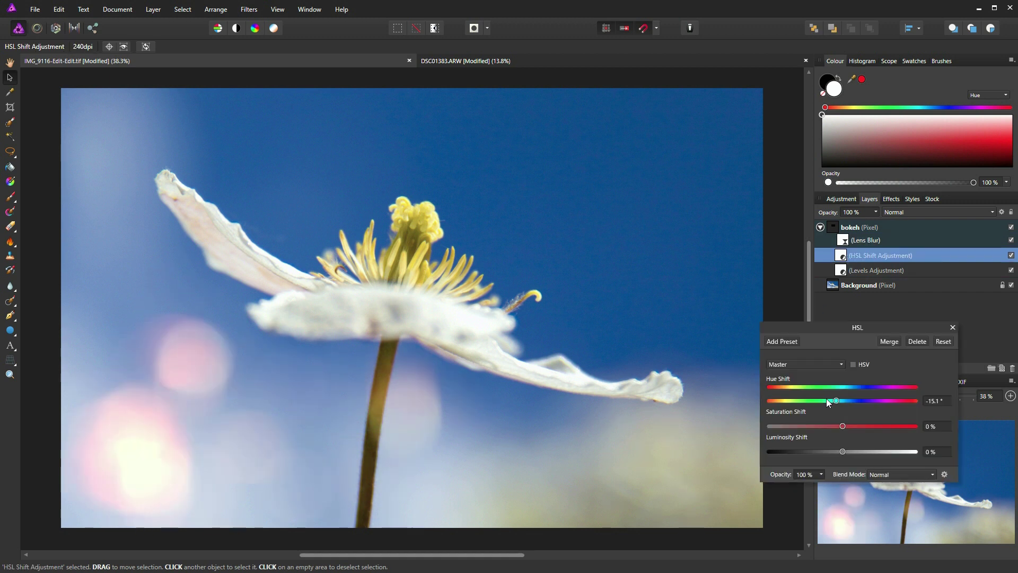
pyautogui.click(952, 327)
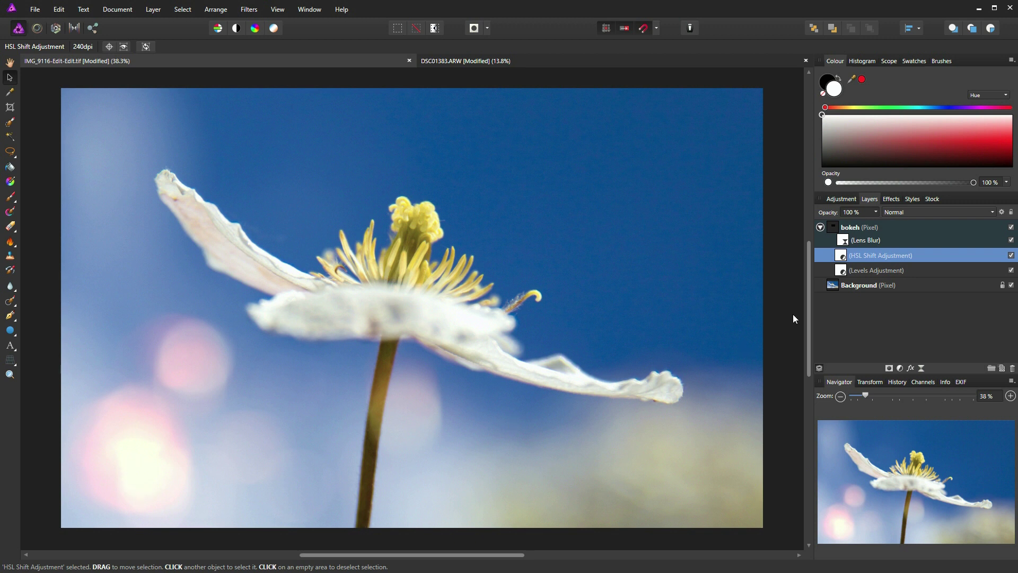
pyautogui.doubleClick(844, 268)
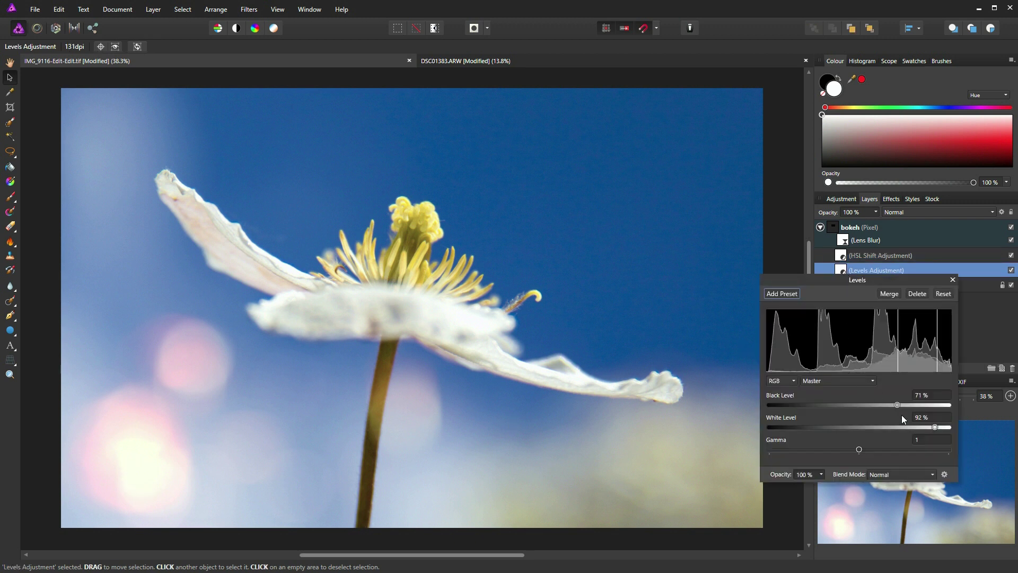
pyautogui.moveTo(933, 426); pyautogui.dragTo(949, 427)
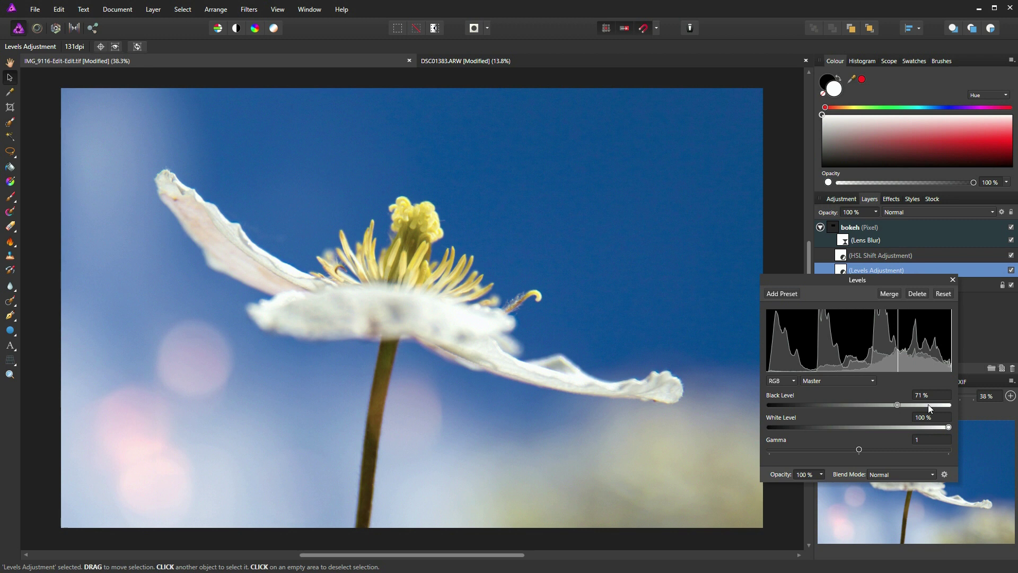
pyautogui.click(953, 280)
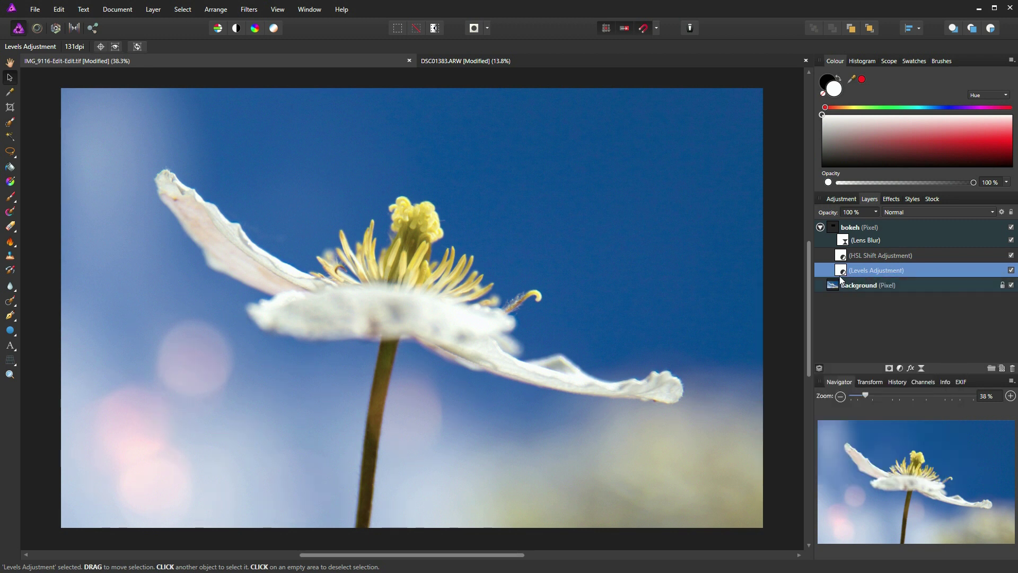
# Step: Add a mask to the bokeh layer and switch to the Paint Brush
pyautogui.click(837, 228)
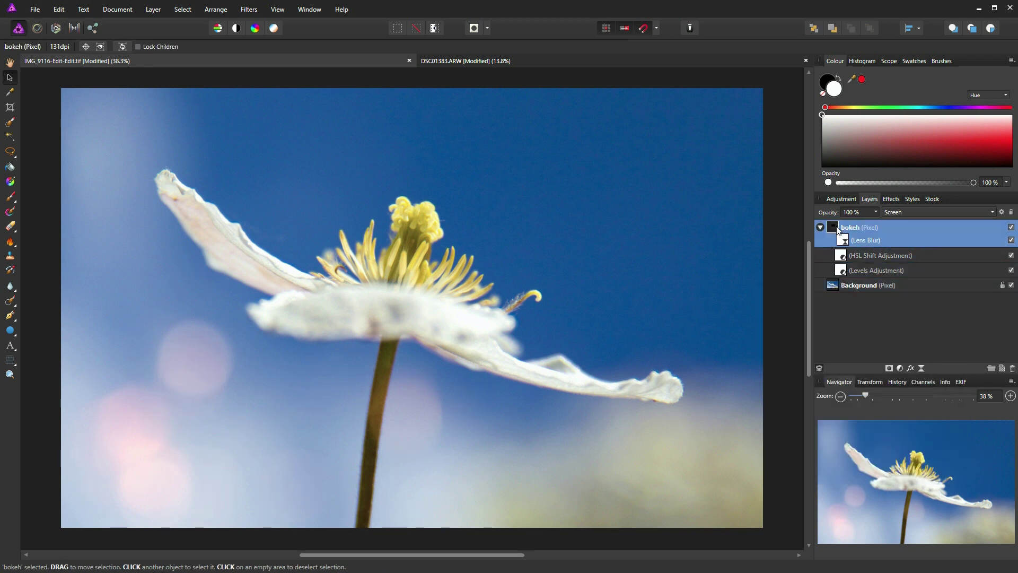
pyautogui.click(889, 368)
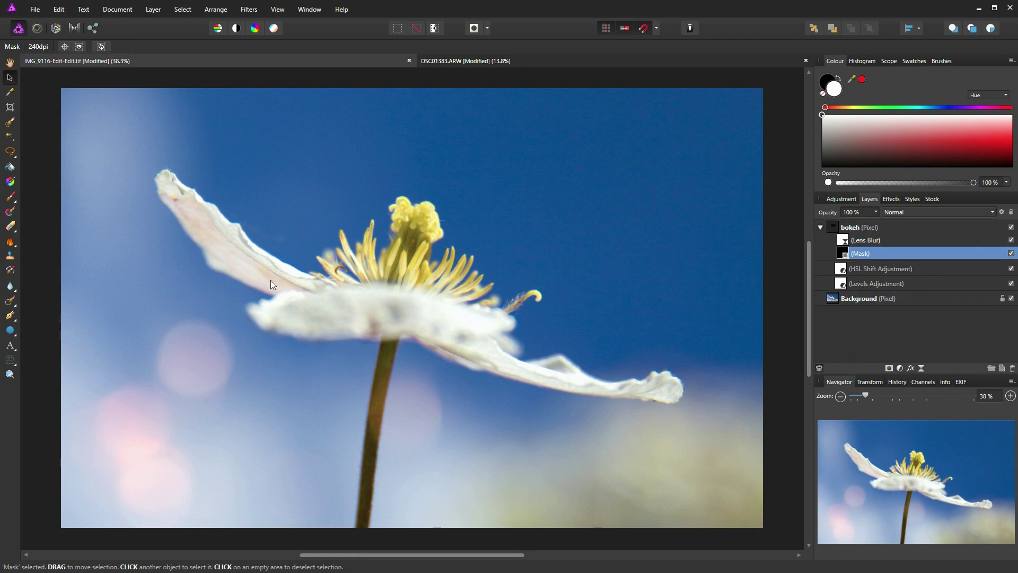
pyautogui.click(11, 197)
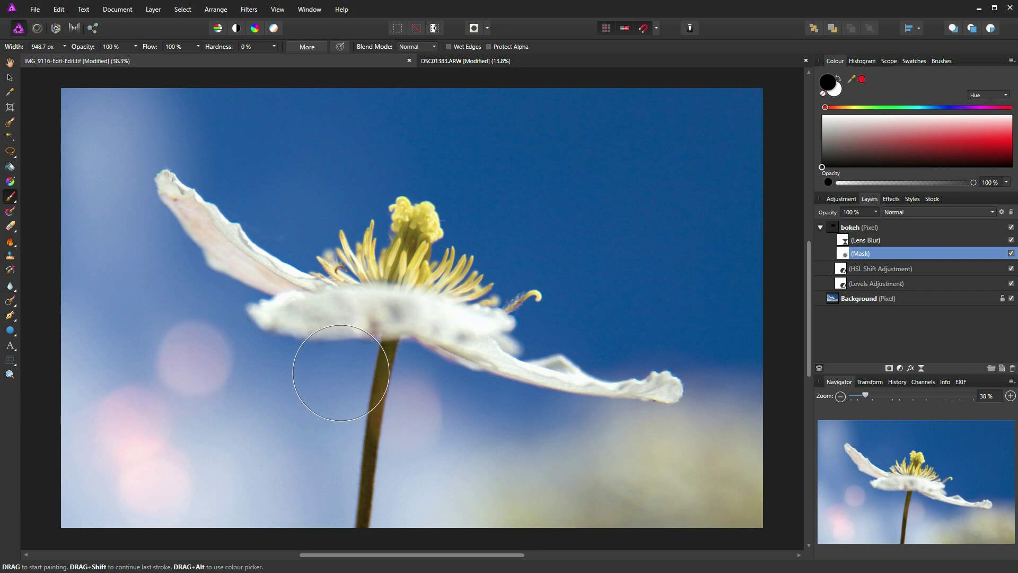
# Step: Resize the brush, paint black on the mask to hide pink bokeh left of the stem, and undo the last stroke
pyautogui.press('[')
pyautogui.press('[')
pyautogui.press('[')
pyautogui.press('[')
pyautogui.press('[')
pyautogui.press('[')
pyautogui.press('[')
pyautogui.press('[')
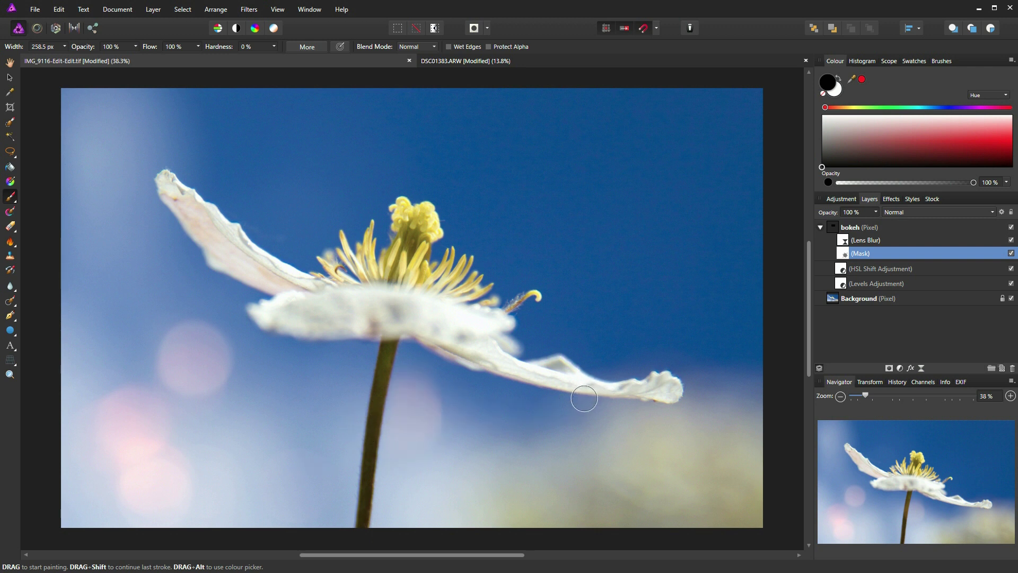
pyautogui.moveTo(279, 350); pyautogui.dragTo(401, 350)
pyautogui.moveTo(229, 332); pyautogui.dragTo(237, 319)
pyautogui.press('[')
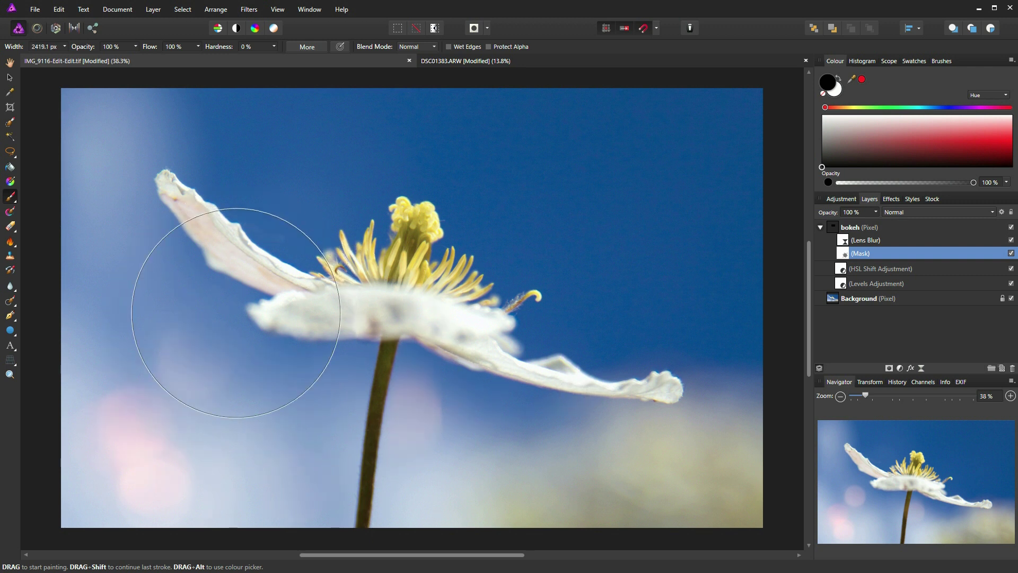
pyautogui.press('[')
pyautogui.press('[')
pyautogui.press('[')
pyautogui.press('[')
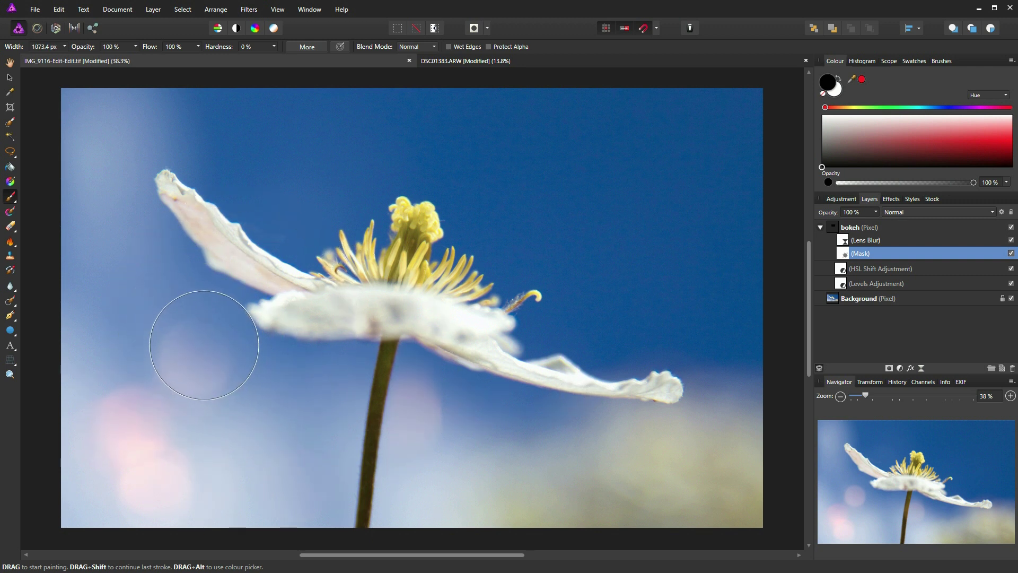
pyautogui.moveTo(204, 352); pyautogui.dragTo(189, 345)
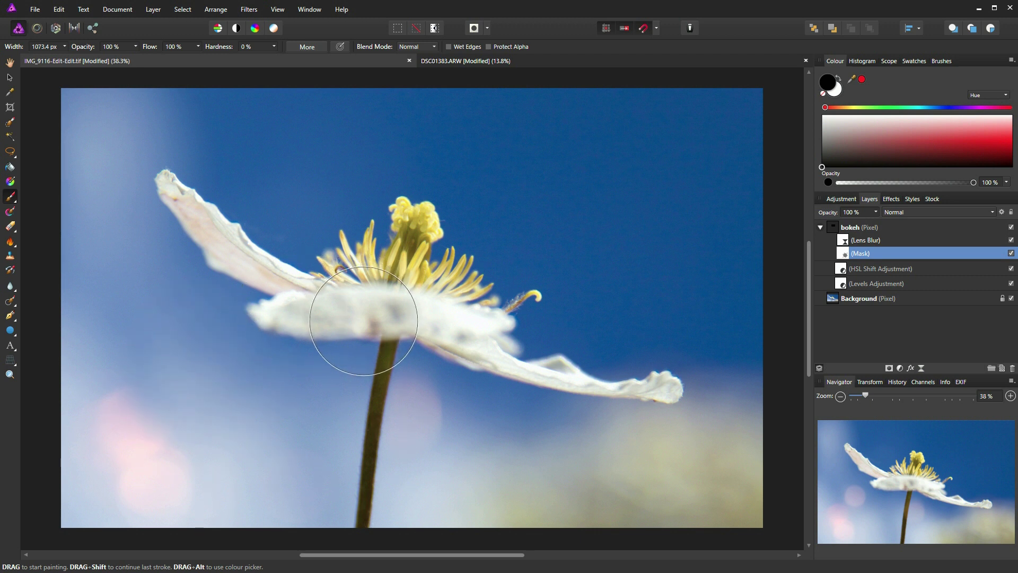
pyautogui.hotkey('ctrl', 'z')
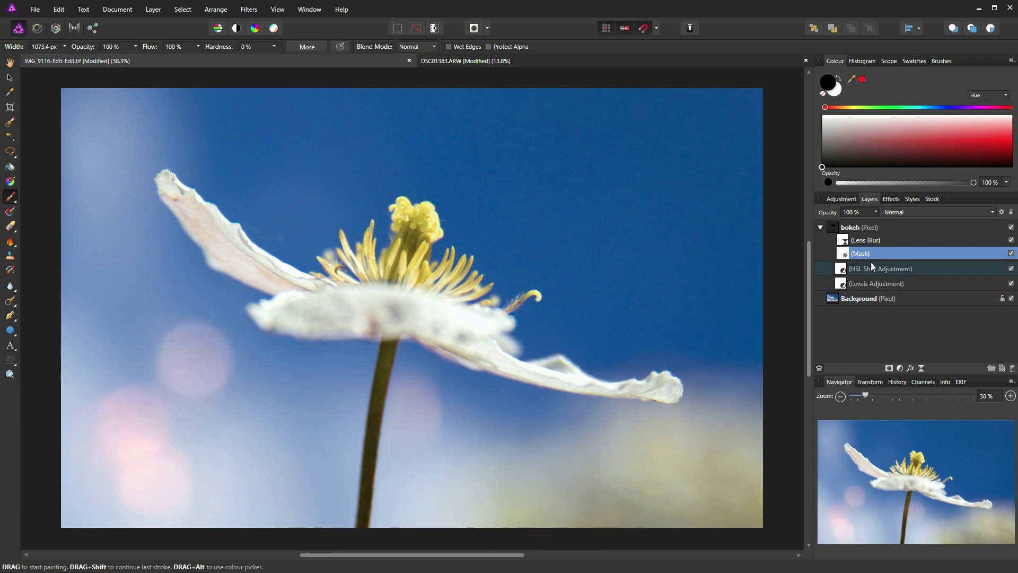
# Step: Duplicate the bokeh layer with Ctrl+J and expand the copy's contents
pyautogui.click(836, 231)
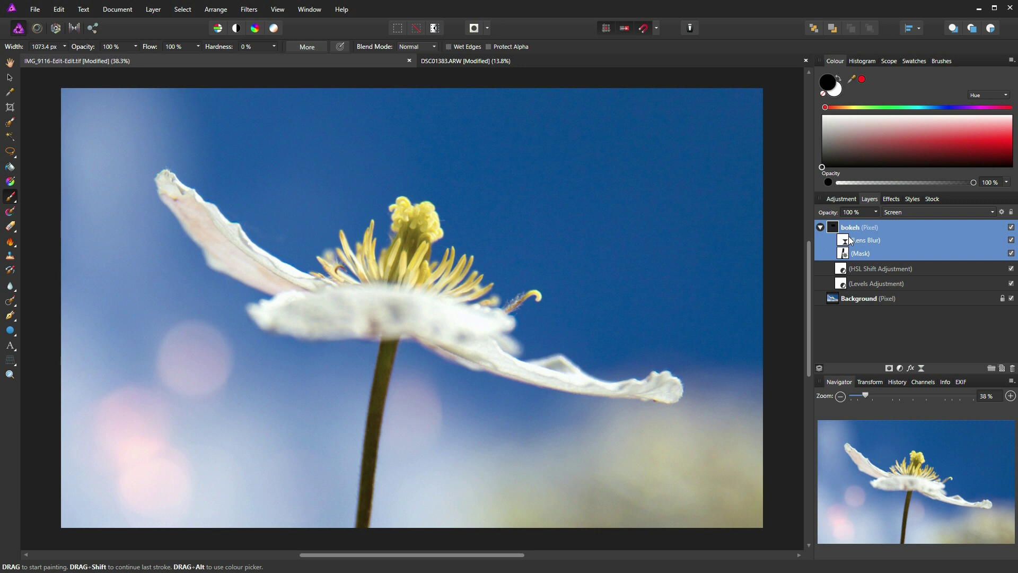
pyautogui.hotkey('ctrl', 'j')
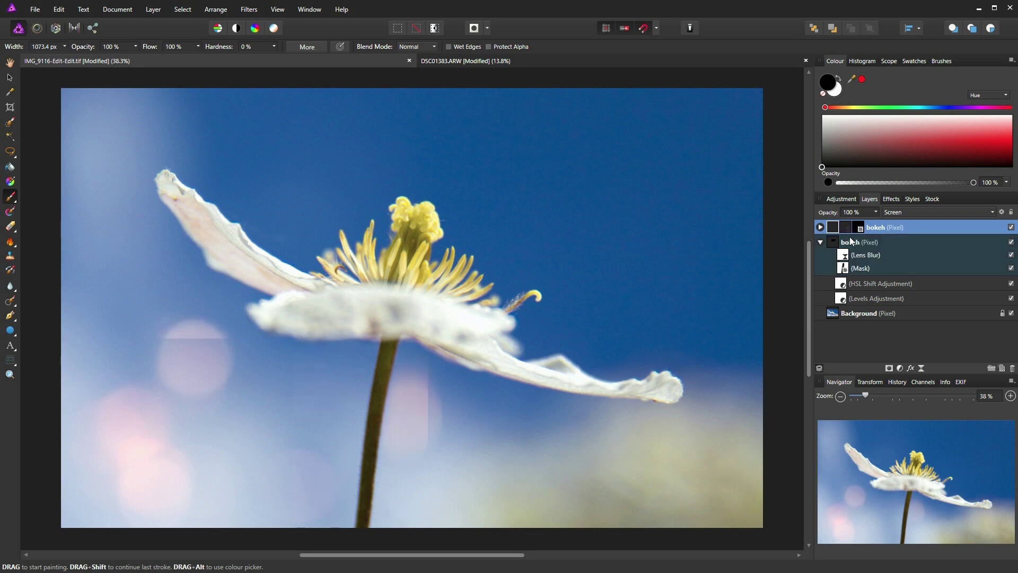
pyautogui.click(821, 227)
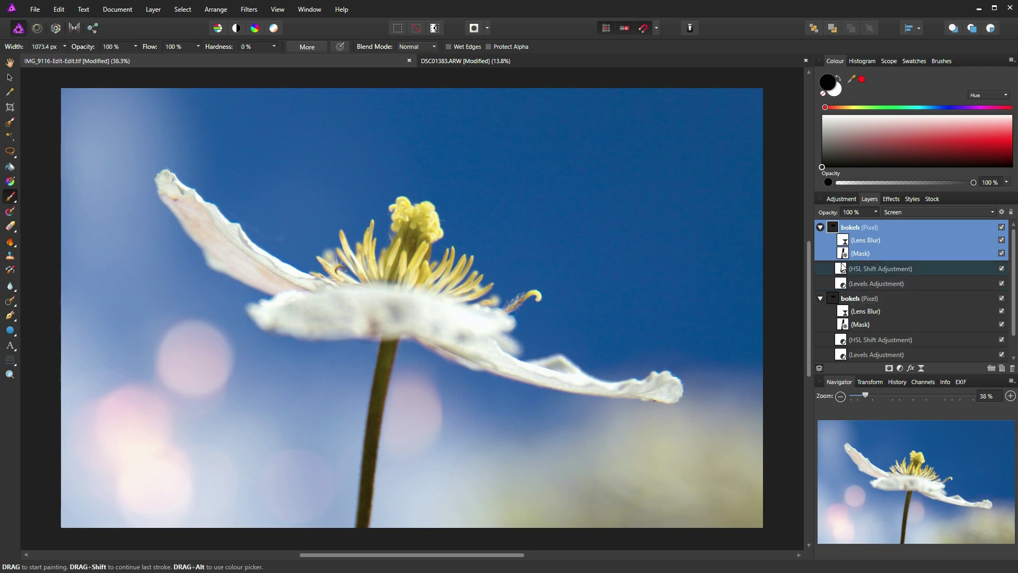
# Step: Move the top bokeh layer right, rotate it 180°, shift it down-left, and fit the view
pyautogui.scroll(-2, 460, 309)
pyautogui.scroll(-2, 460, 308)
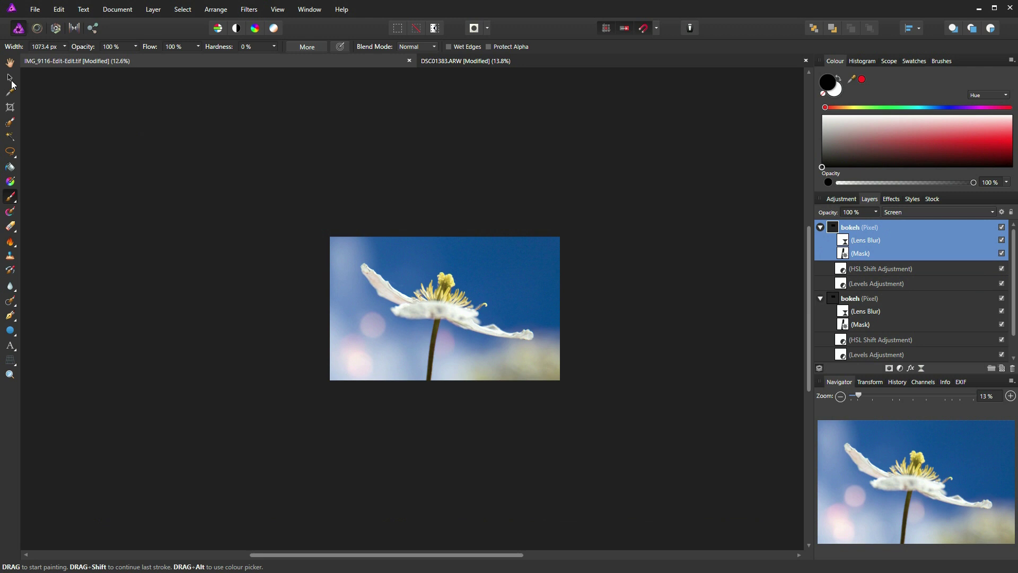
pyautogui.click(9, 78)
pyautogui.moveTo(444, 385); pyautogui.dragTo(552, 367)
pyautogui.scroll(-3, 536, 357)
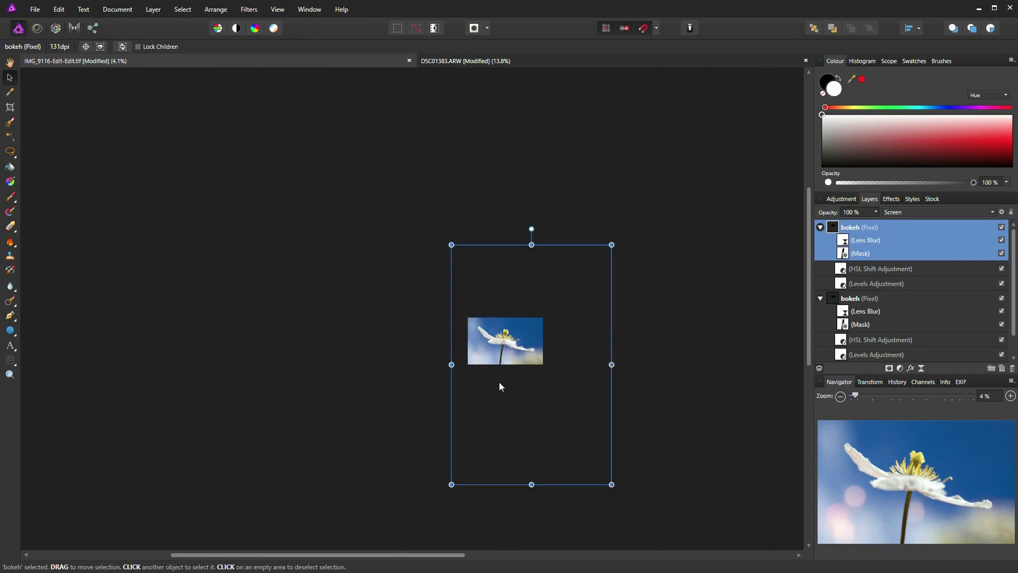
pyautogui.moveTo(556, 422); pyautogui.dragTo(553, 452)
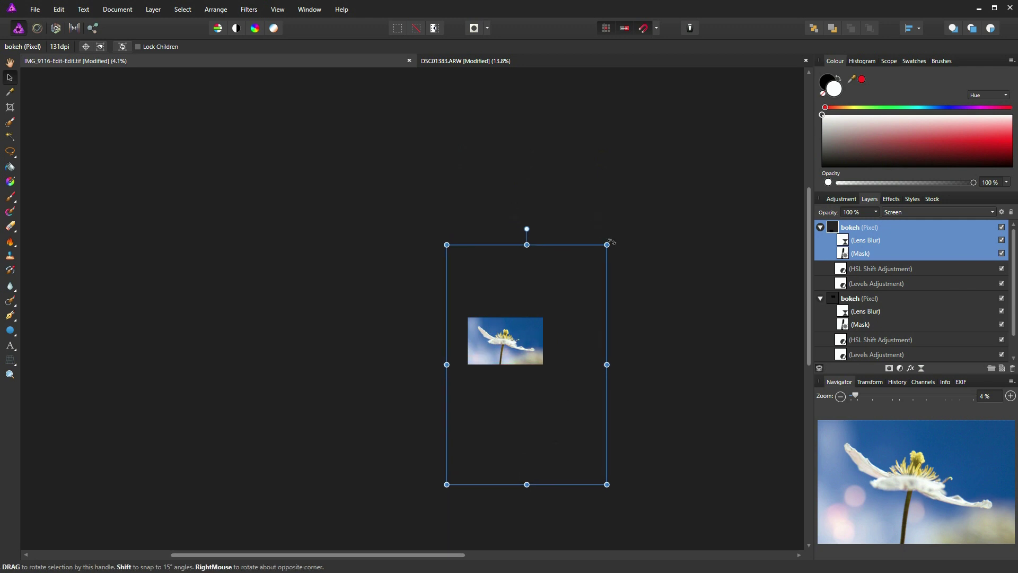
pyautogui.moveTo(611, 242); pyautogui.dragTo(450, 485)
pyautogui.moveTo(539, 406); pyautogui.dragTo(533, 430)
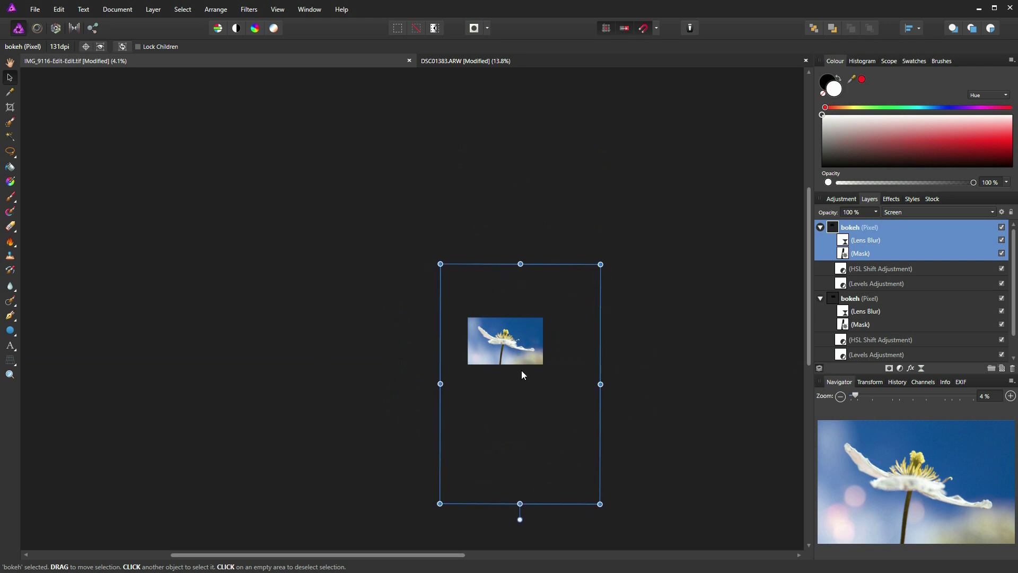
pyautogui.hotkey('ctrl', '0')
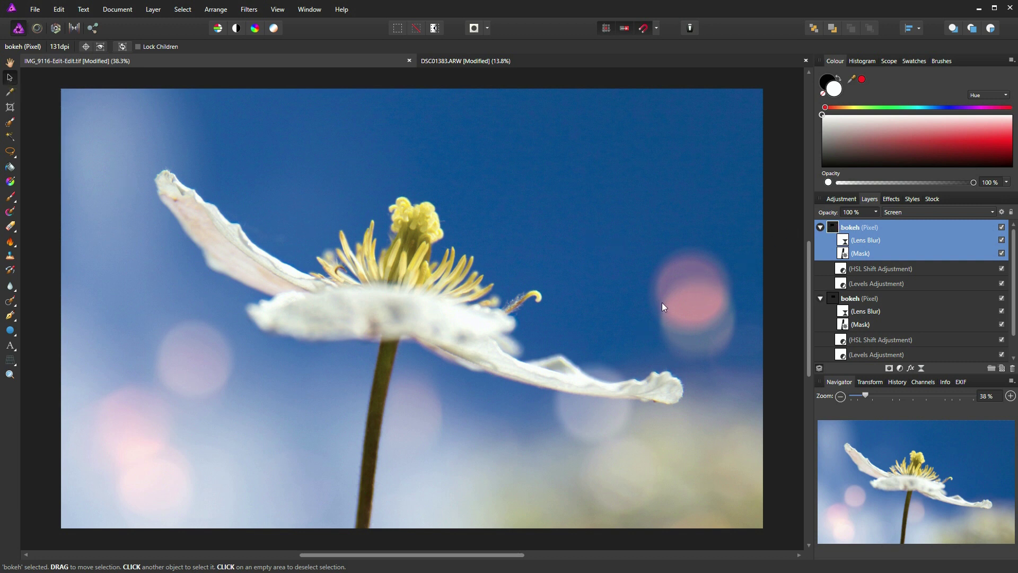
# Step: Nudge the top bokeh down and recolour it cyan with HSL Shift hue -144.7°, saturation -8%
pyautogui.moveTo(660, 325); pyautogui.dragTo(659, 348)
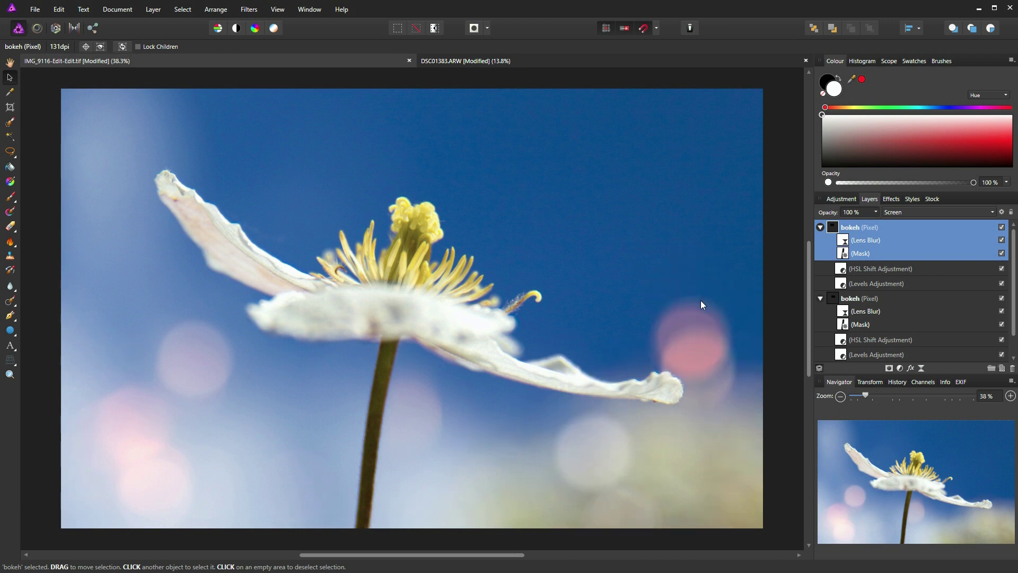
pyautogui.doubleClick(841, 271)
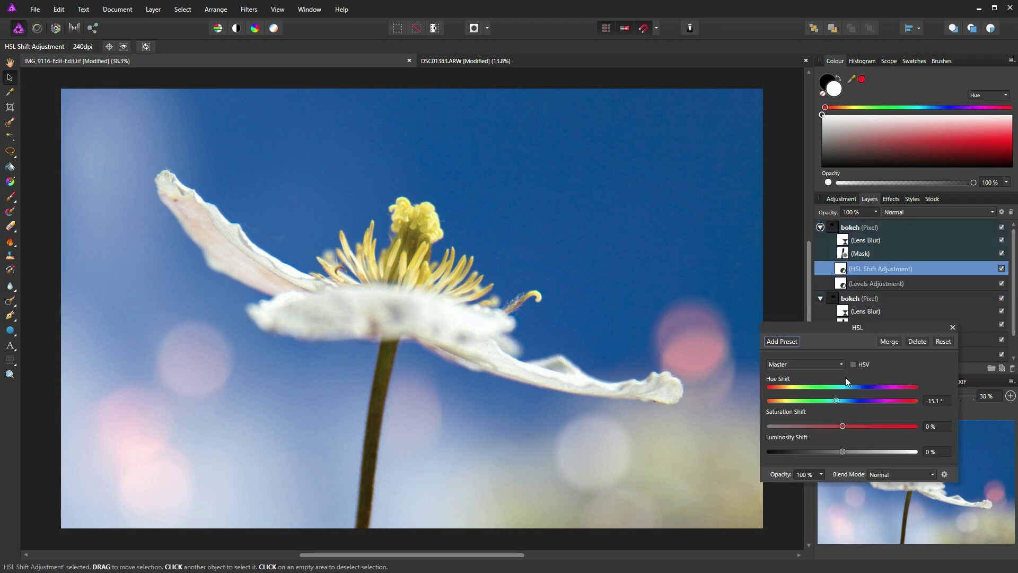
pyautogui.moveTo(843, 426); pyautogui.dragTo(784, 402)
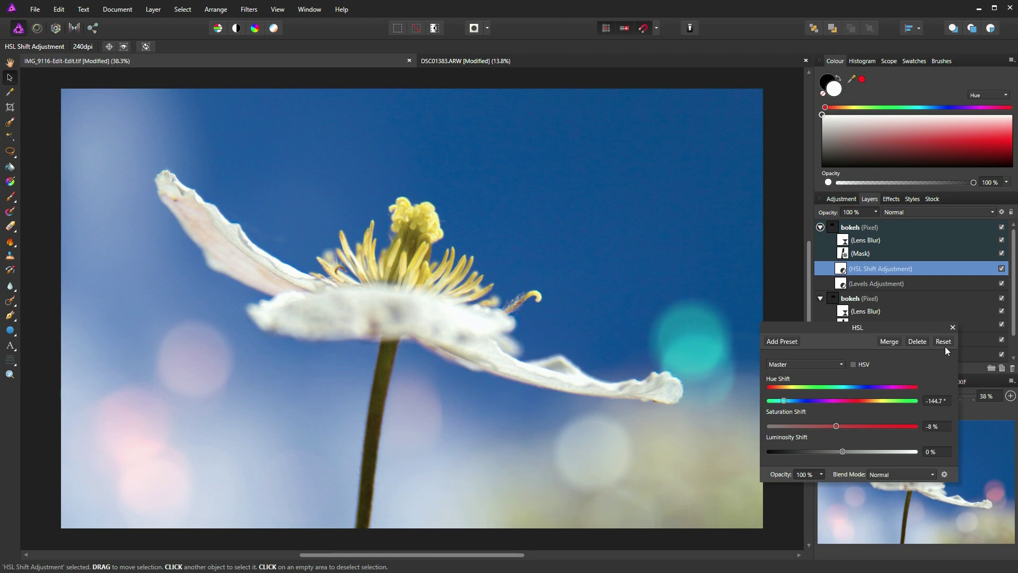
pyautogui.click(952, 328)
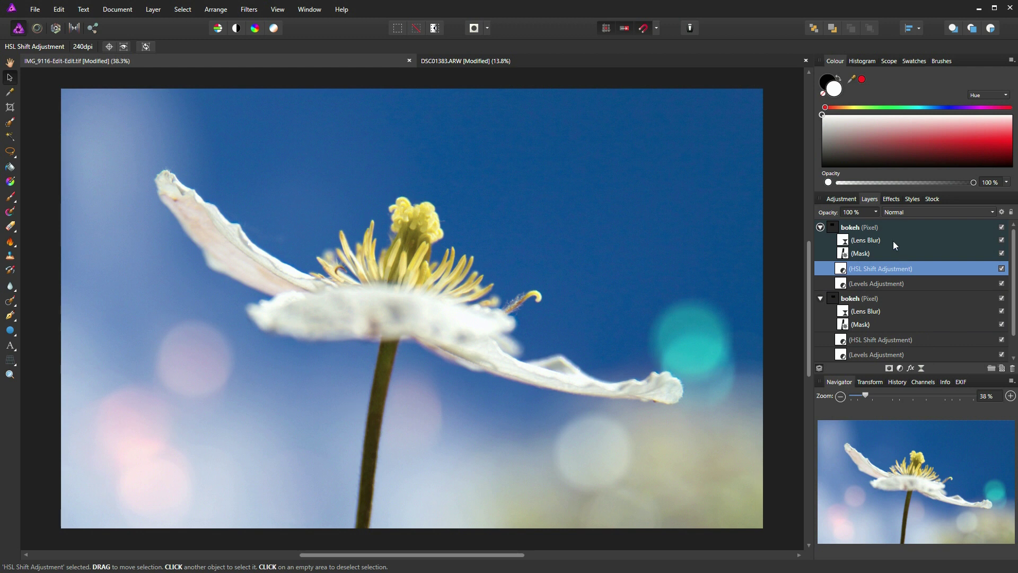
# Step: Enlarge the second, pink bokeh layer around its centre, deselect, and fit the image to the window
pyautogui.click(833, 228)
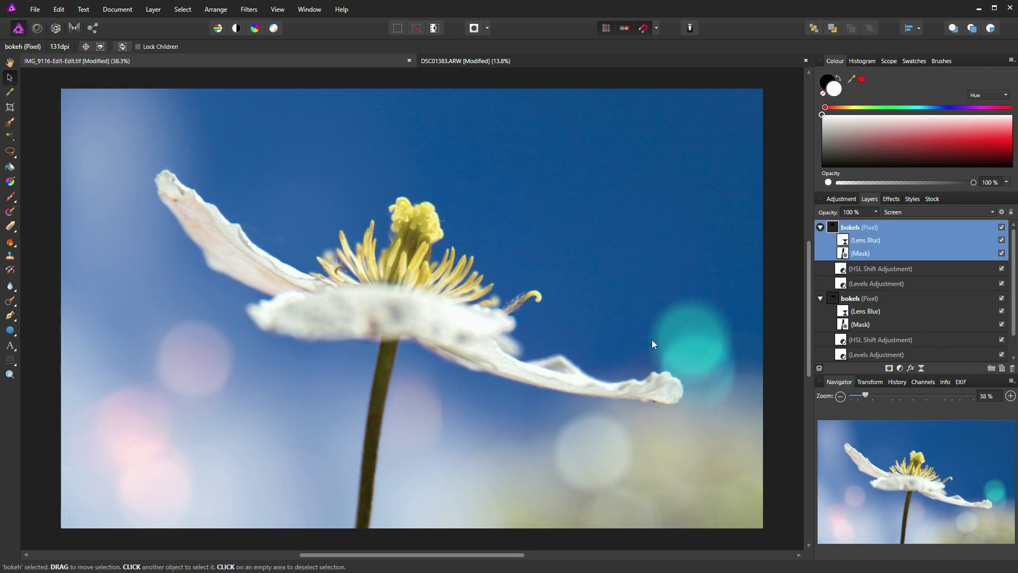
pyautogui.click(829, 299)
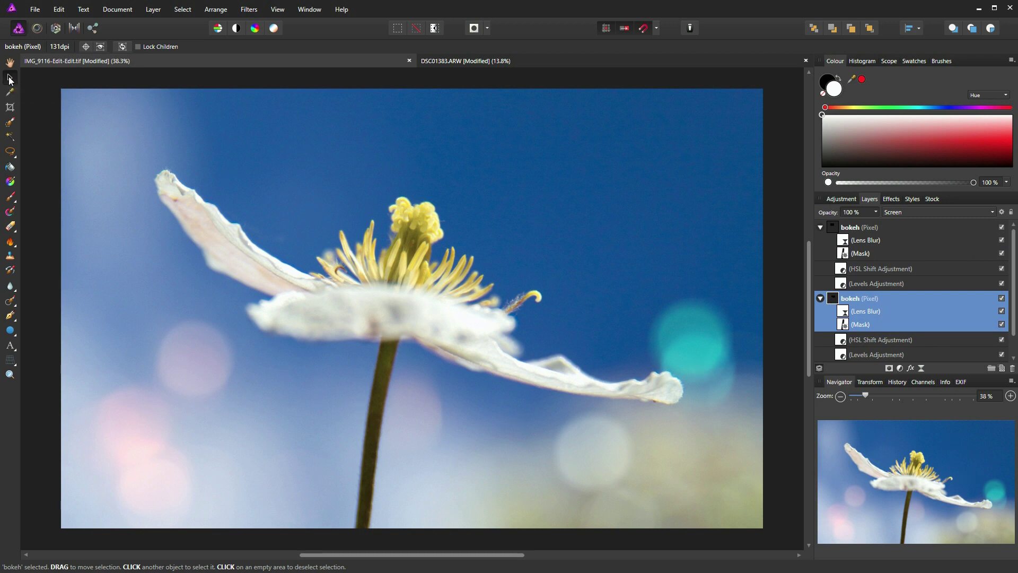
pyautogui.scroll(-10, 398, 371)
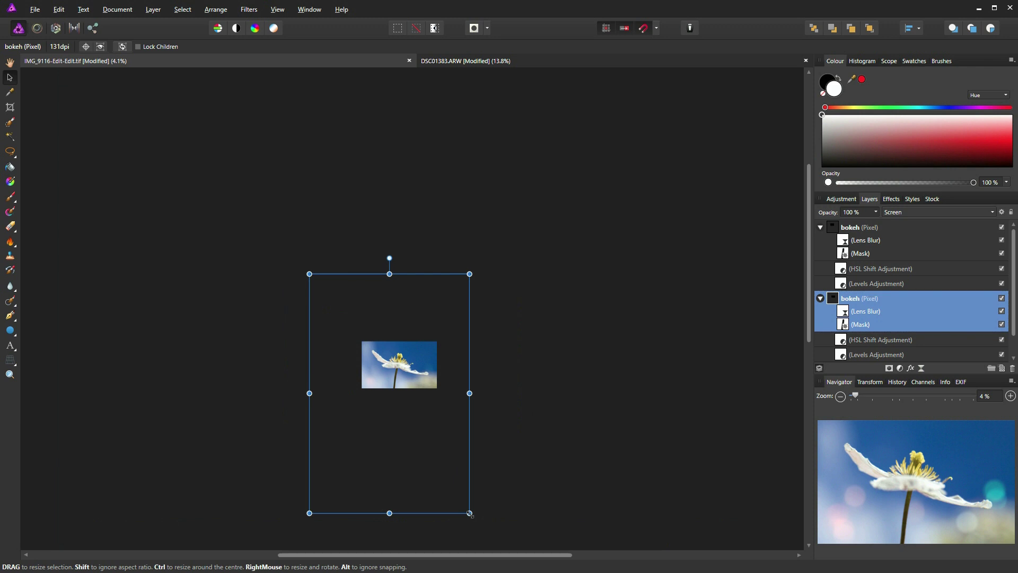
pyautogui.moveTo(470, 513); pyautogui.dragTo(481, 530)
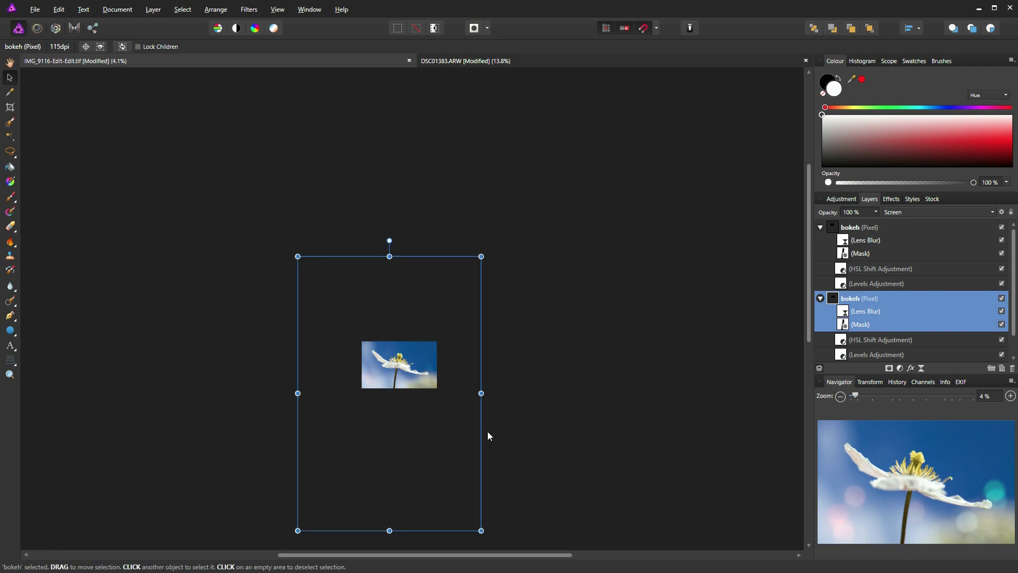
pyautogui.click(536, 409)
pyautogui.hotkey('ctrl', '0')
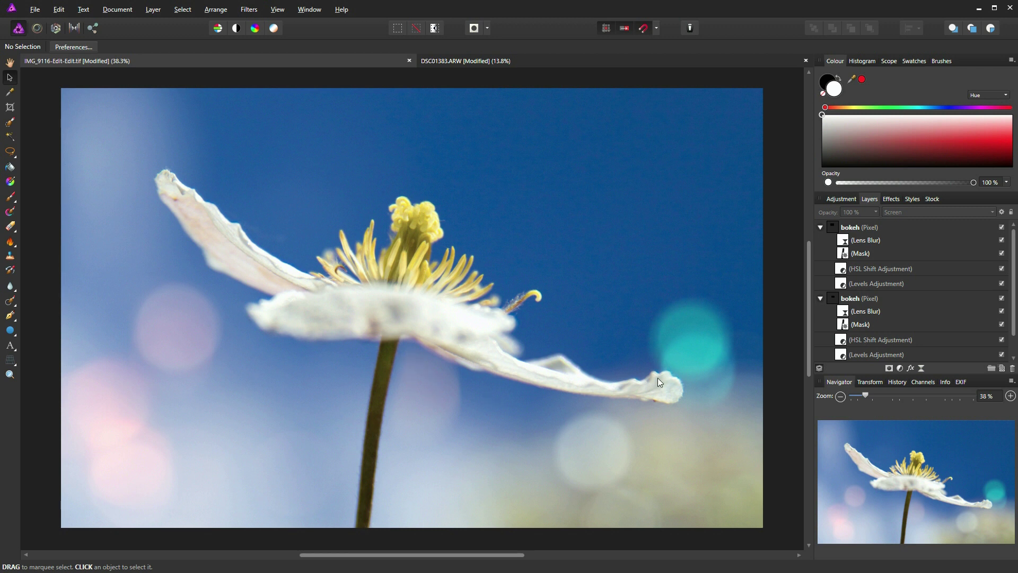
# Step: Paint black on the second bokeh layer's mask with the Paint Brush to clear the glow from the stem
pyautogui.click(846, 254)
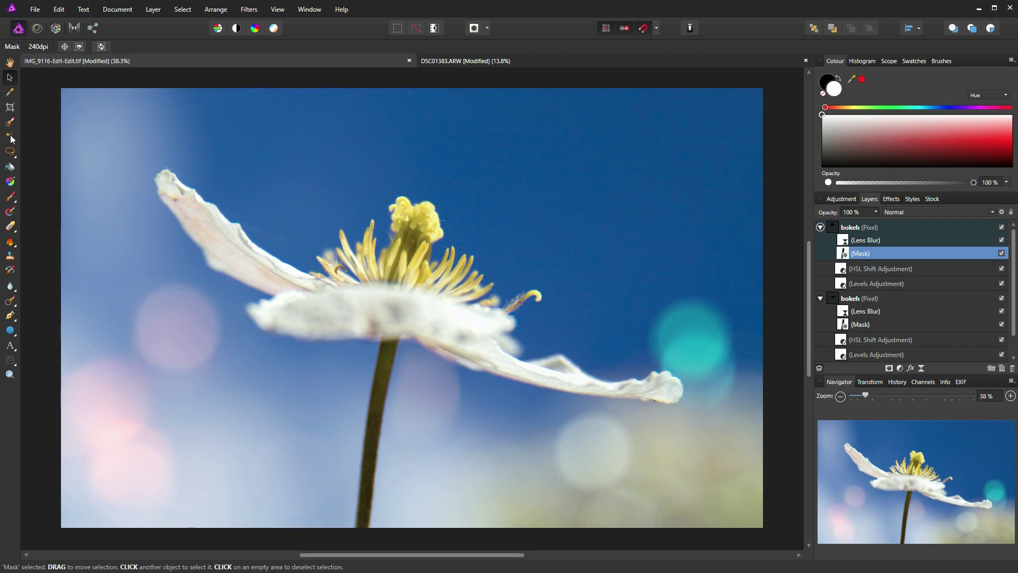
pyautogui.click(10, 198)
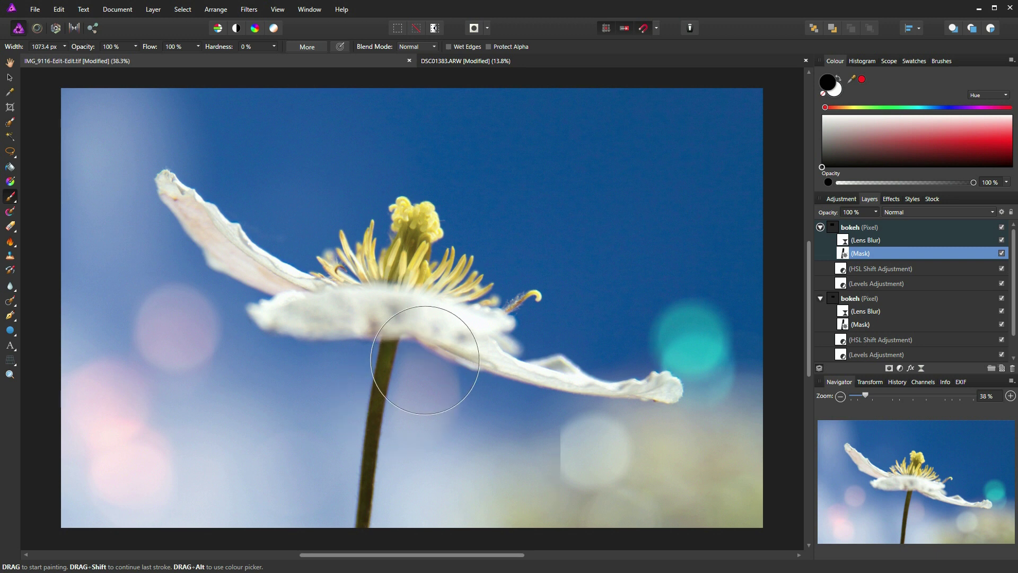
pyautogui.click(834, 89)
pyautogui.click(845, 325)
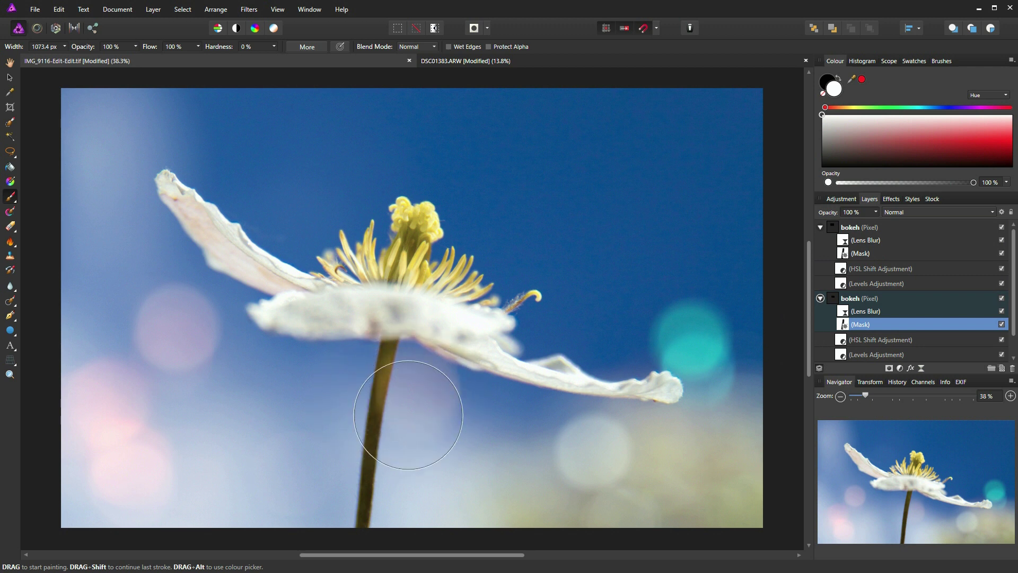
pyautogui.moveTo(319, 417)
pyautogui.mouseDown()
pyautogui.moveTo(339, 419)
pyautogui.moveTo(374, 454)
pyautogui.moveTo(366, 445)
pyautogui.mouseUp()
pyautogui.press('x')
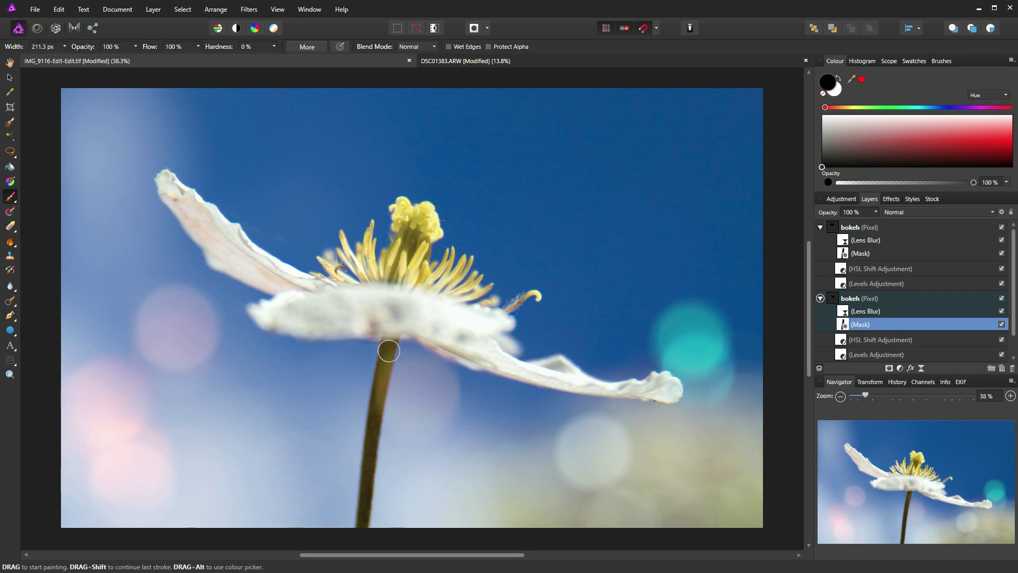
pyautogui.moveTo(389, 351)
pyautogui.mouseDown()
pyautogui.moveTo(403, 373)
pyautogui.moveTo(382, 352)
pyautogui.moveTo(370, 416)
pyautogui.moveTo(381, 335)
pyautogui.moveTo(353, 459)
pyautogui.moveTo(375, 346)
pyautogui.mouseUp()
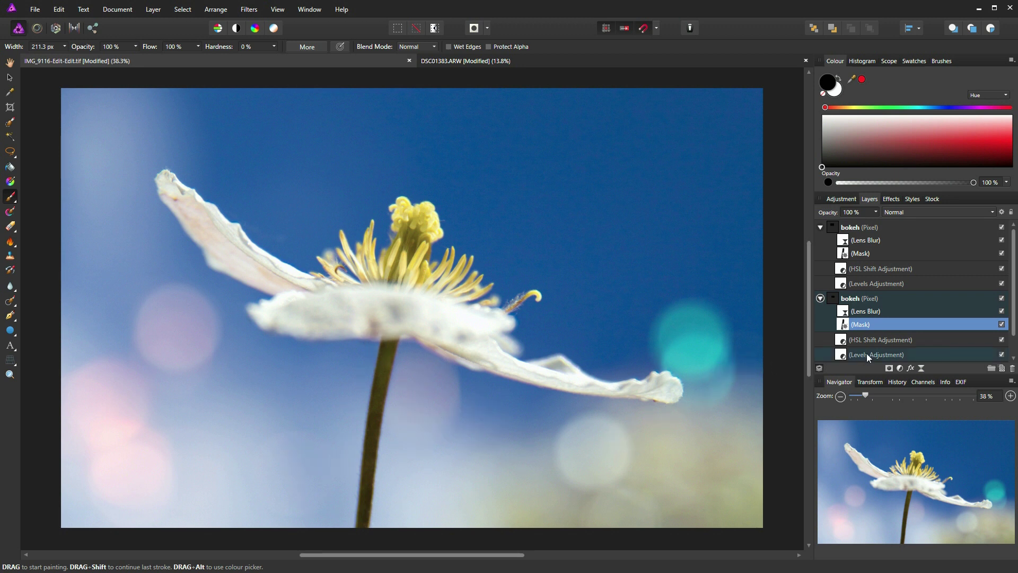
# Step: Duplicate the Background layer, move the copy to the top of the stack, and hide it
pyautogui.scroll(-2, 1013, 302)
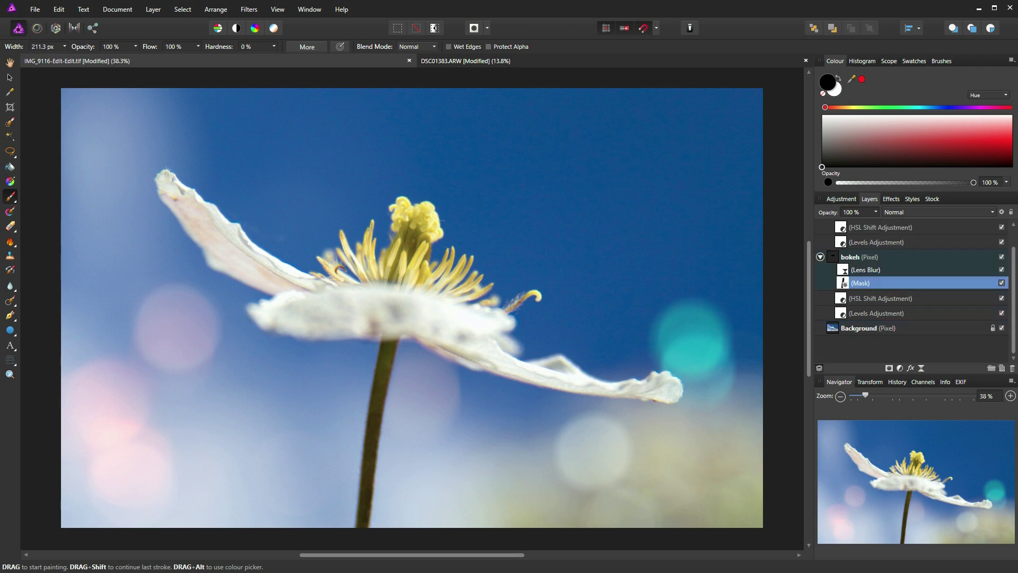
pyautogui.click(833, 330)
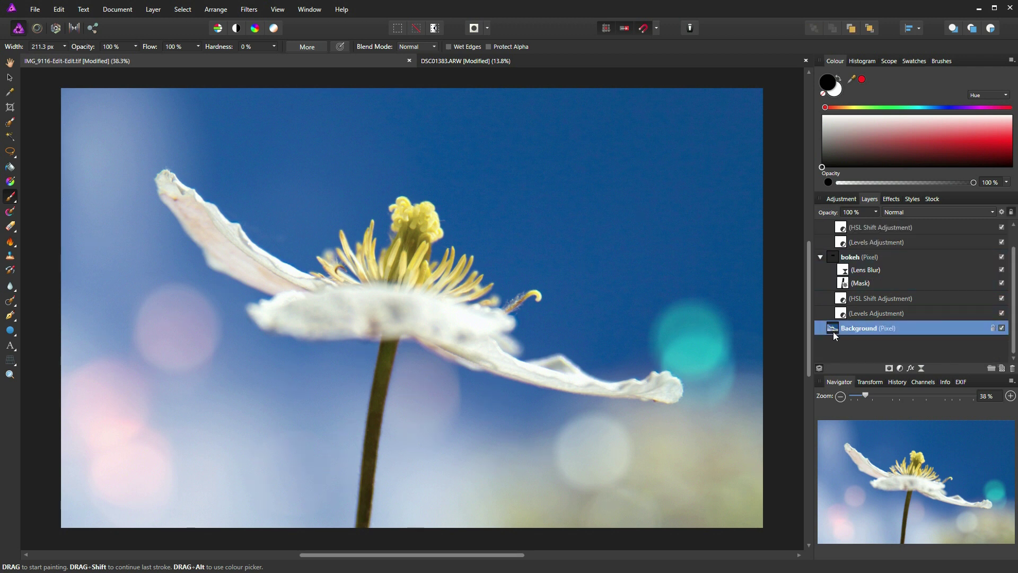
pyautogui.hotkey('ctrl', 'j')
pyautogui.moveTo(835, 330); pyautogui.dragTo(838, 212)
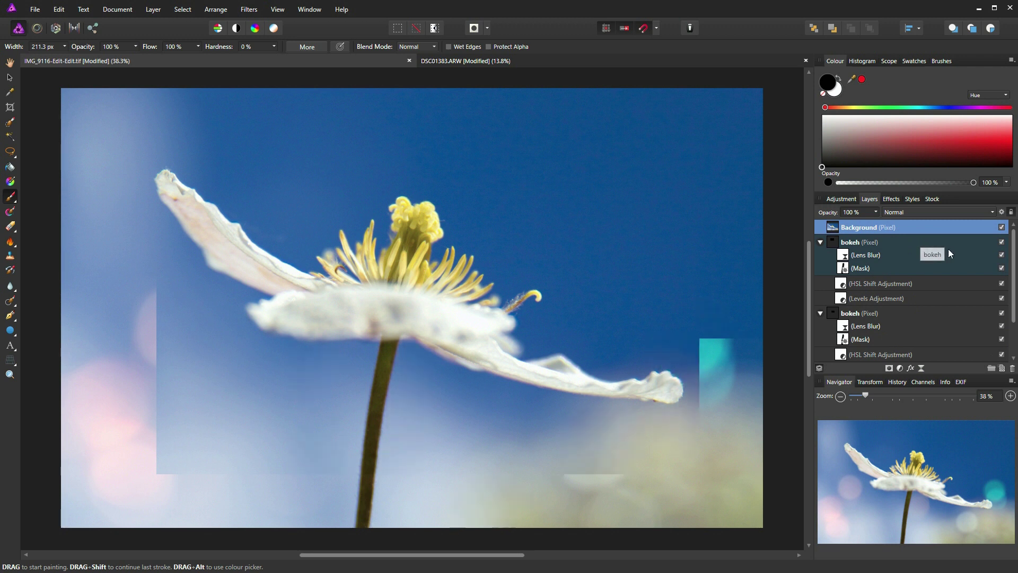
pyautogui.click(1001, 228)
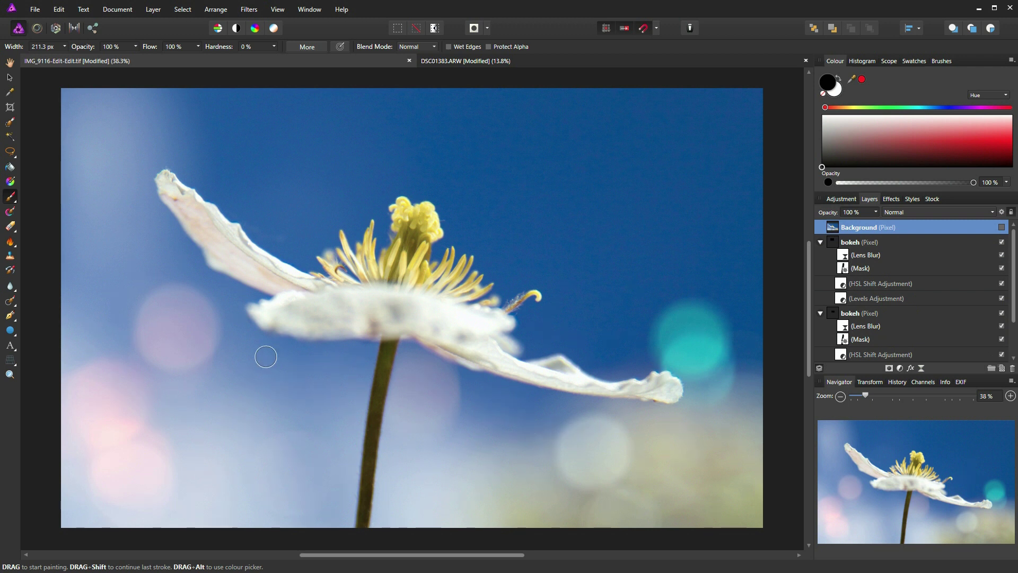
# Step: Paint over the dark notch in the petal edge
pyautogui.scroll(2, 108, 377)
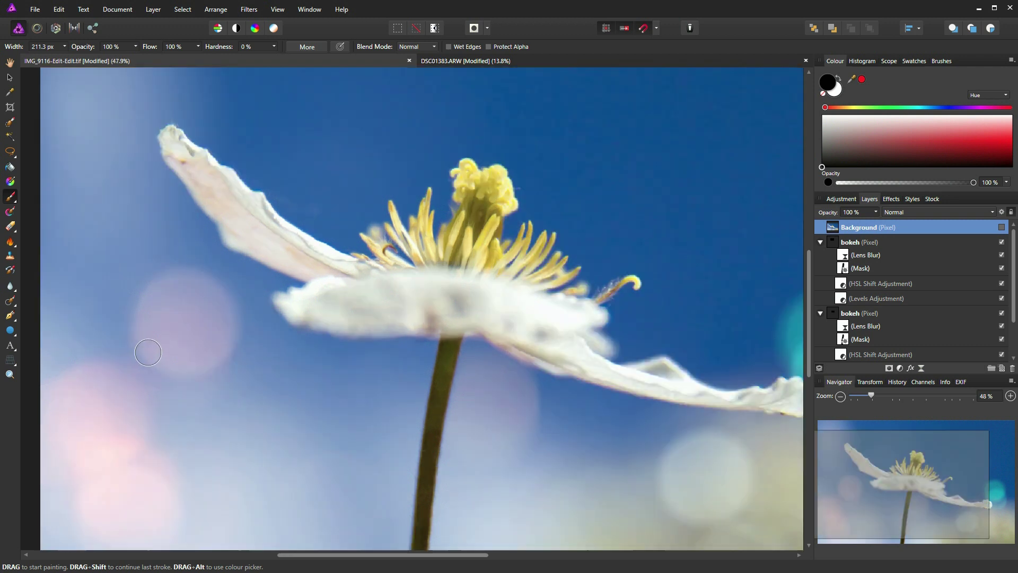
pyautogui.scroll(-2, 154, 356)
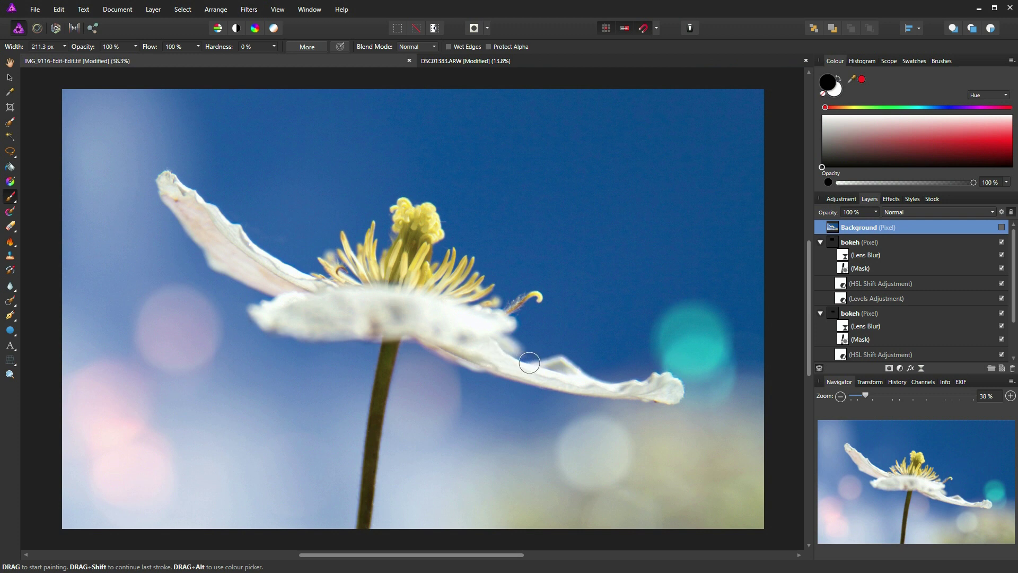
pyautogui.moveTo(540, 363); pyautogui.dragTo(600, 358)
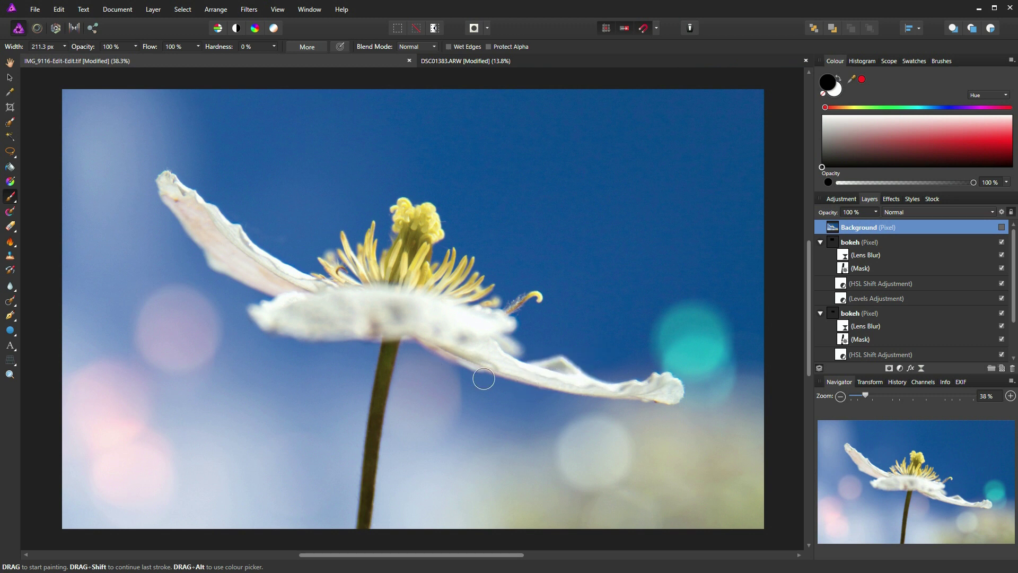